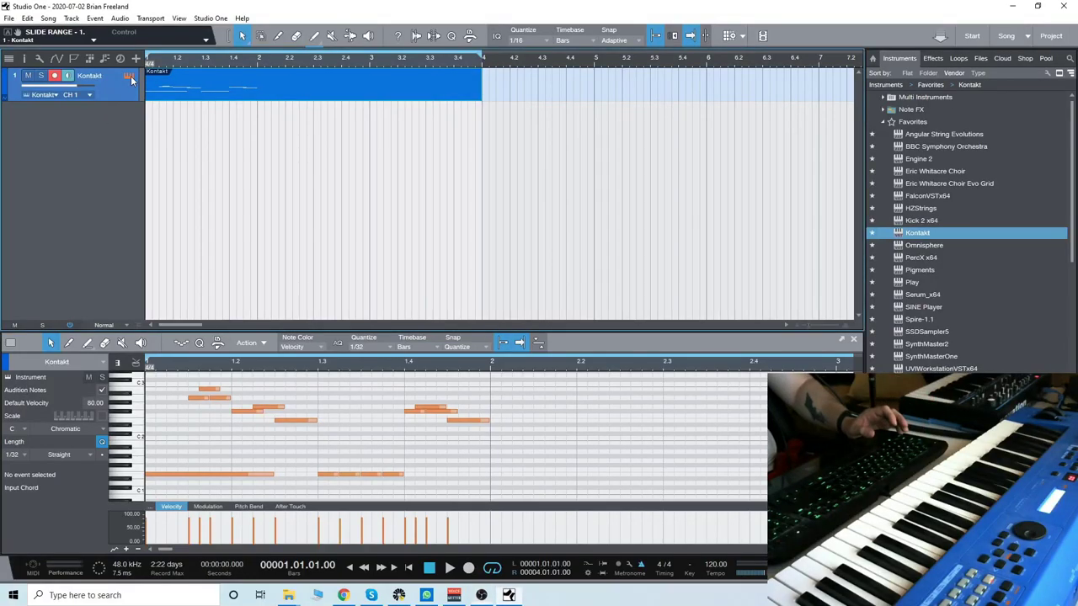
Open the Kontakt instrument on track 1 to view Cabal 8's doubletrack and guitar options, and close it
{"action": "left_click", "coordinate": [130, 75]}
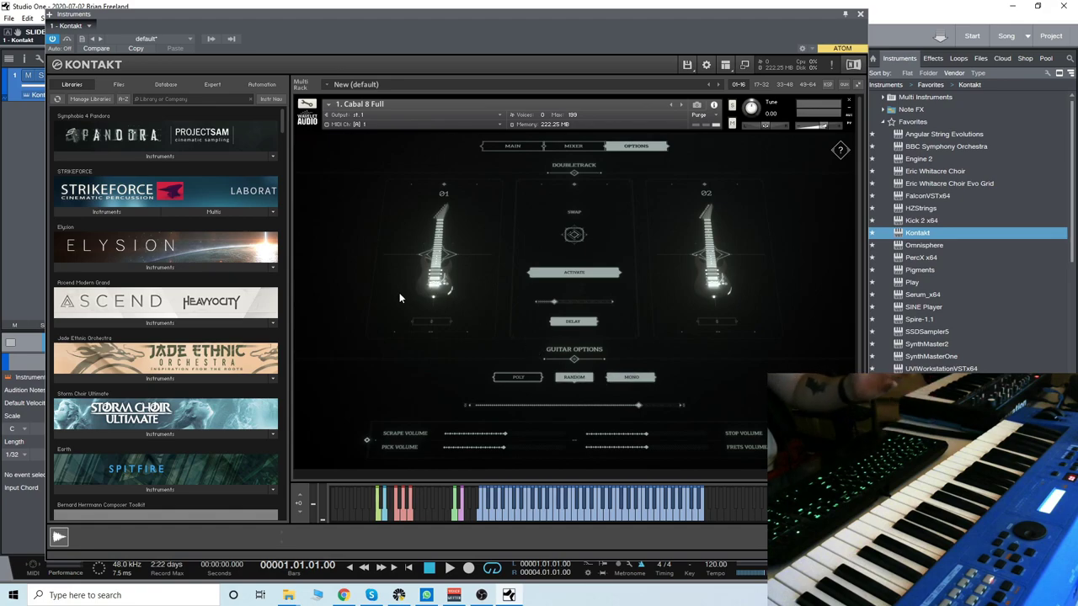
{"action": "left_click_drag", "start_coordinate": [525, 15], "coordinate": [528, 16]}
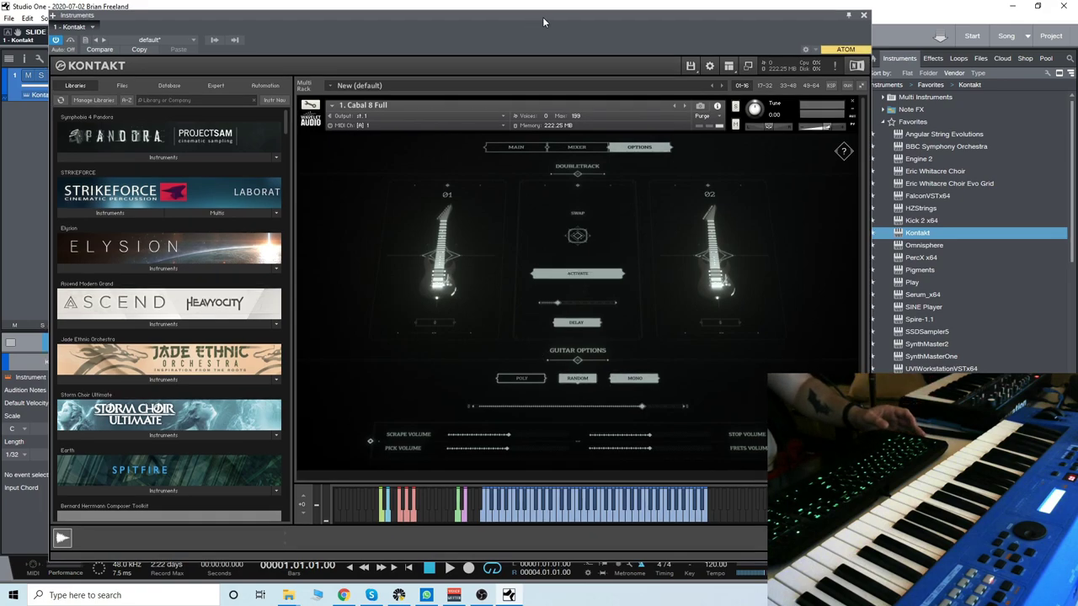
{"action": "left_click", "coordinate": [864, 16]}
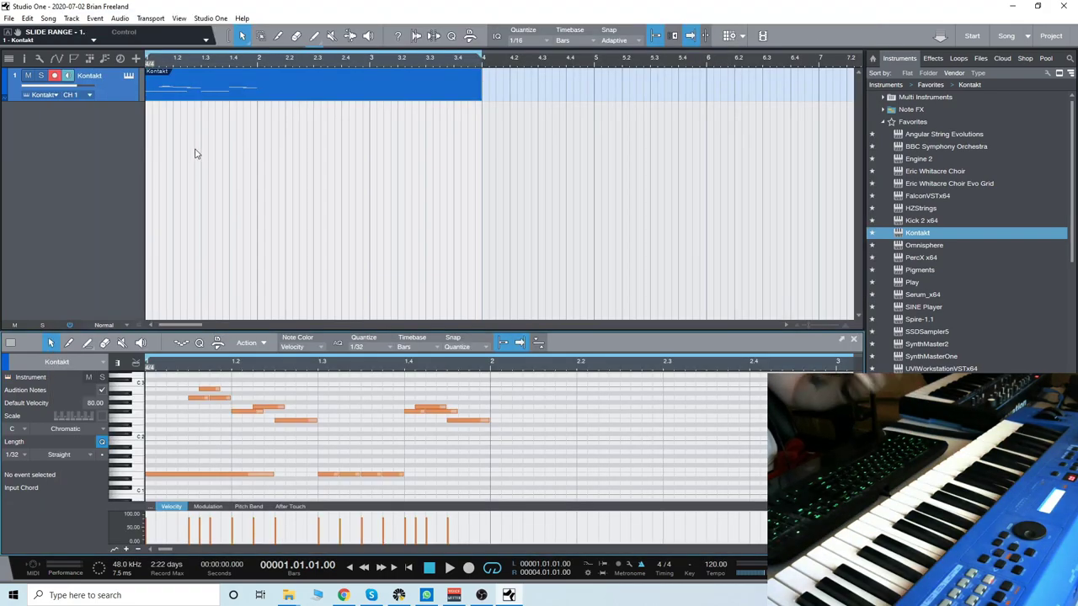
Browse Kontakt's Quick-Load browser for the instrument files in the WA - CABAL 8 FULL folder, then close Kontakt
{"action": "left_click", "coordinate": [130, 76]}
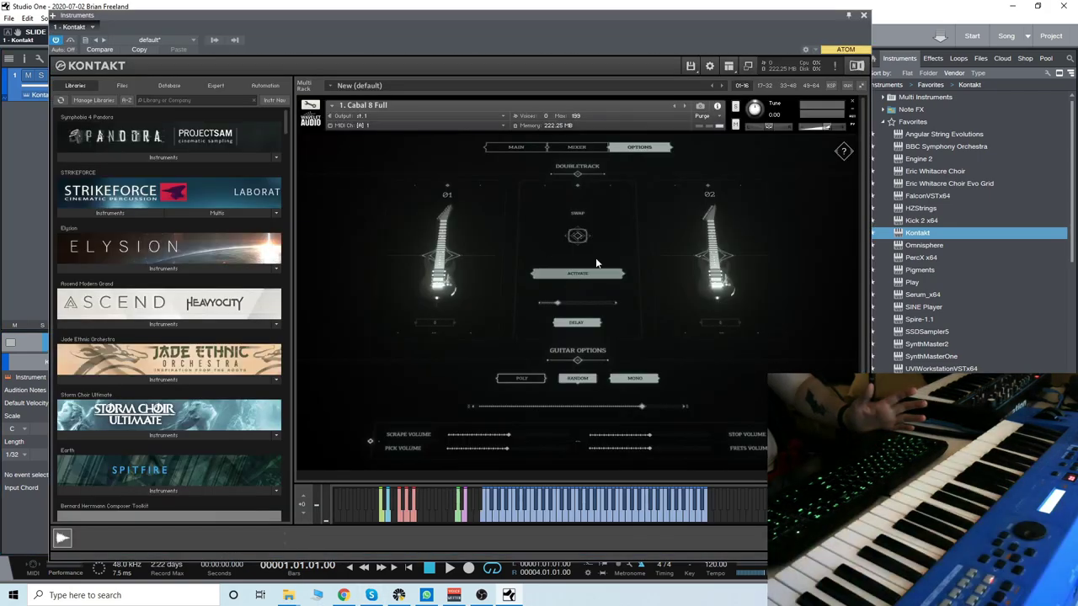
{"action": "left_click_drag", "start_coordinate": [622, 34], "coordinate": [606, 27]}
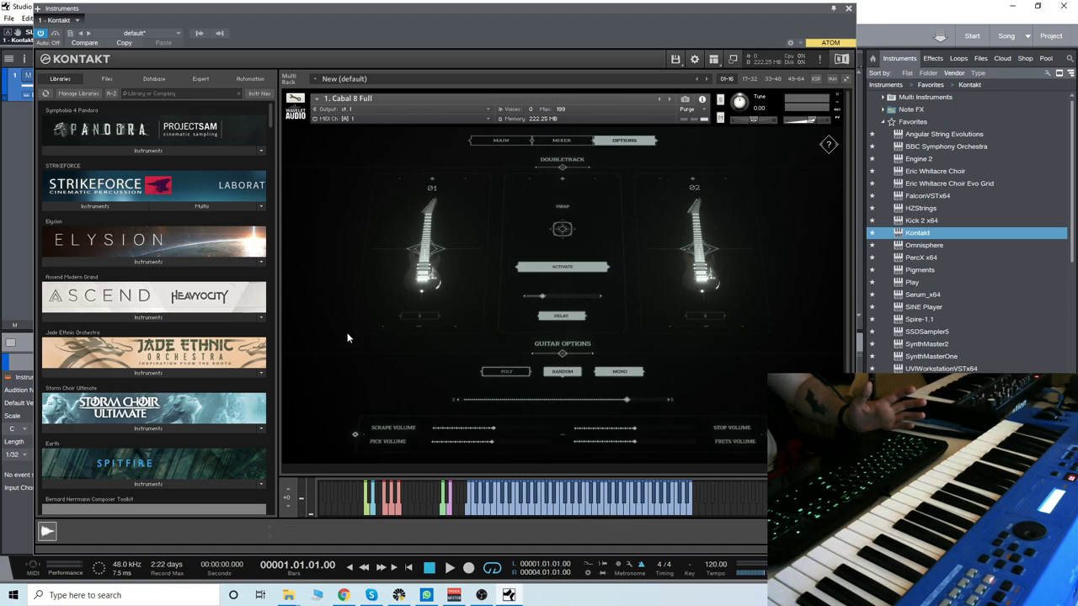
{"action": "left_click", "coordinate": [716, 60]}
{"action": "left_click", "coordinate": [727, 125]}
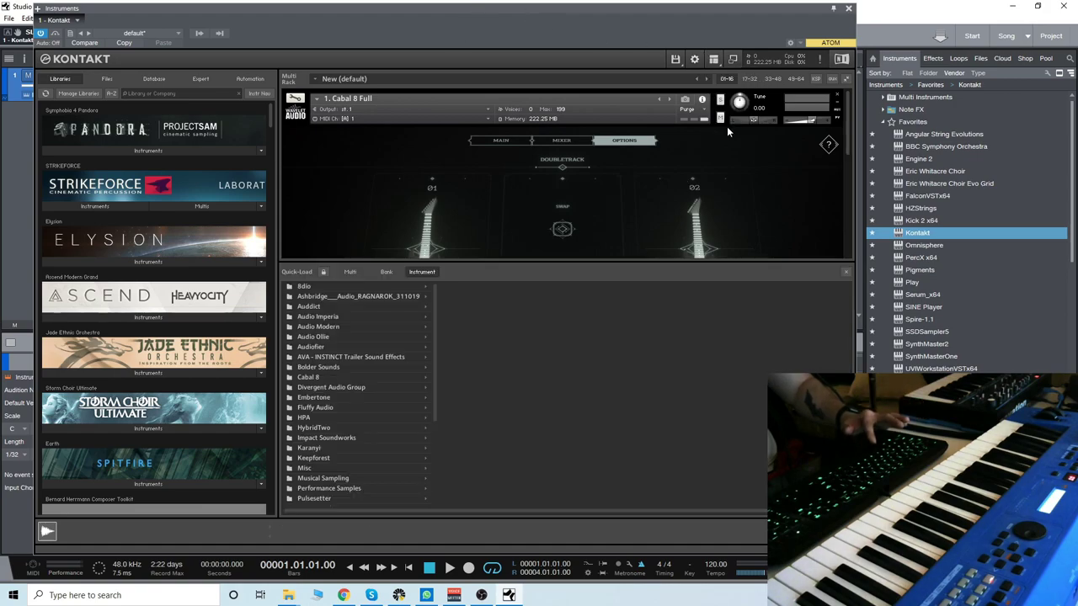
{"action": "scroll", "coordinate": [325, 371], "scroll_direction": "up", "scroll_amount": 2}
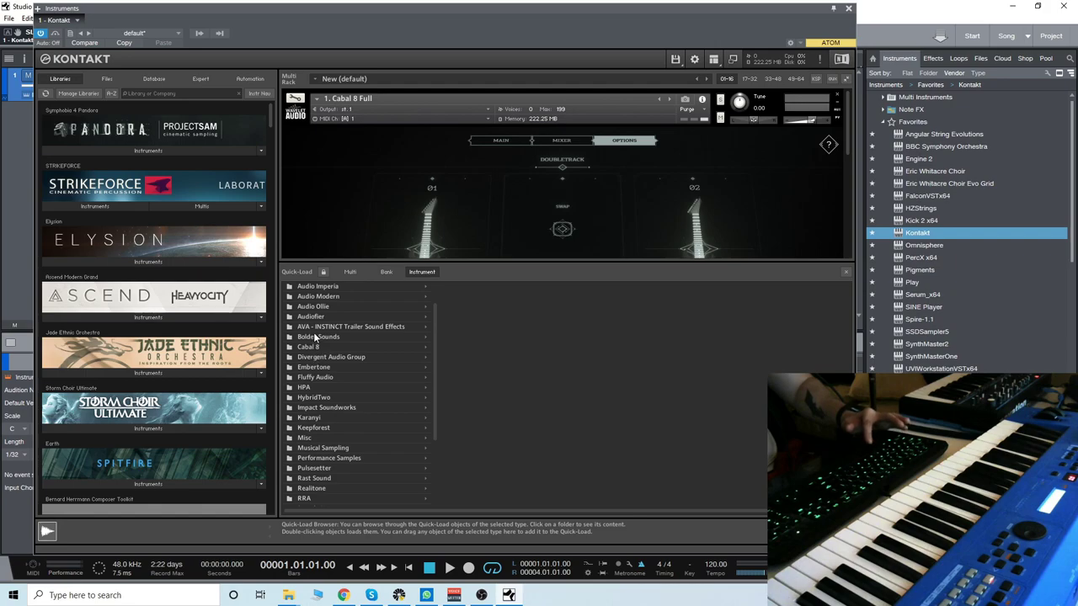
{"action": "left_click", "coordinate": [312, 348]}
{"action": "left_click", "coordinate": [487, 288]}
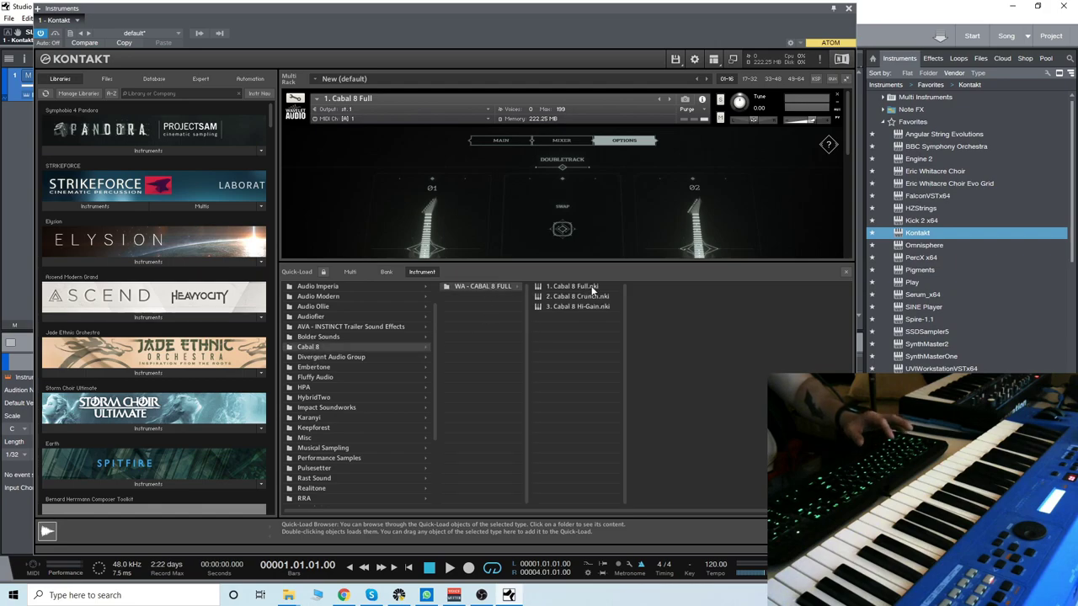
{"action": "left_click", "coordinate": [846, 271]}
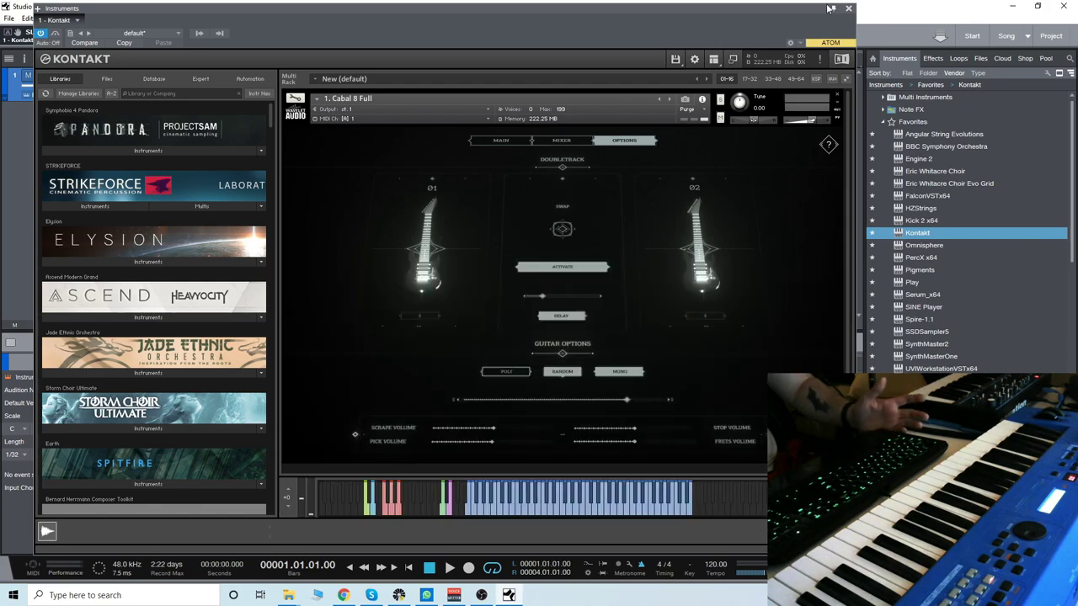
{"action": "left_click", "coordinate": [849, 10]}
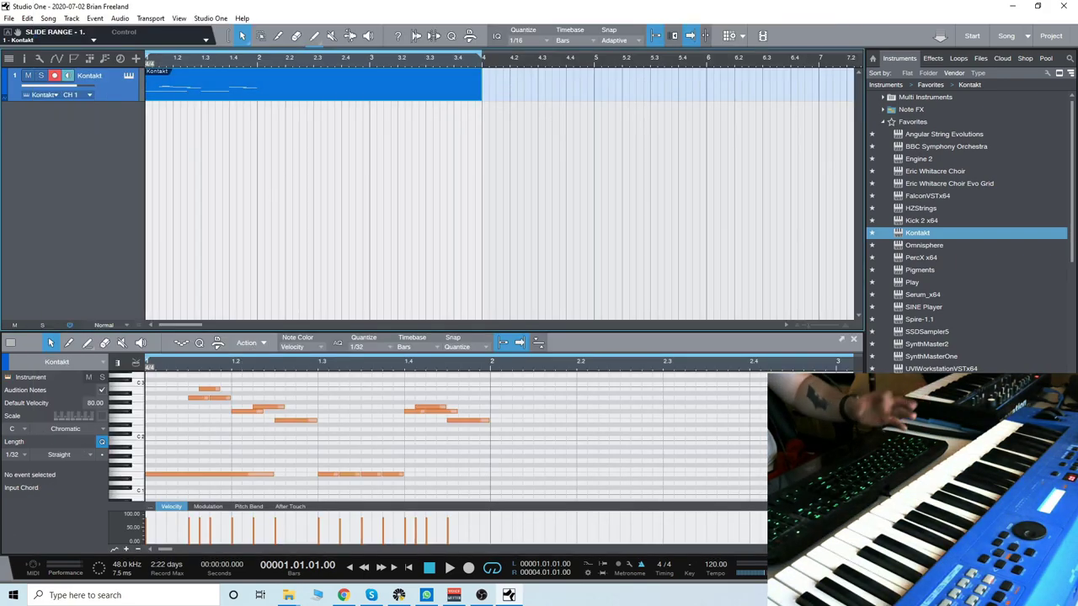
Play the Kontakt clip from the start and look over its notes in the piano roll
{"action": "key", "text": "space"}
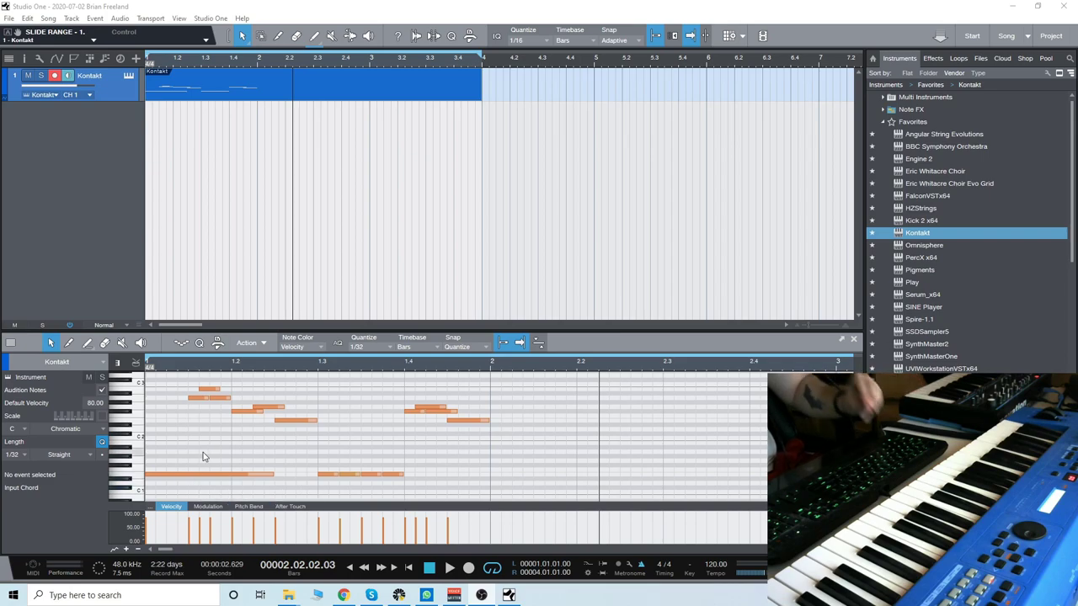
{"action": "scroll", "coordinate": [204, 442], "scroll_direction": "down", "scroll_amount": 1}
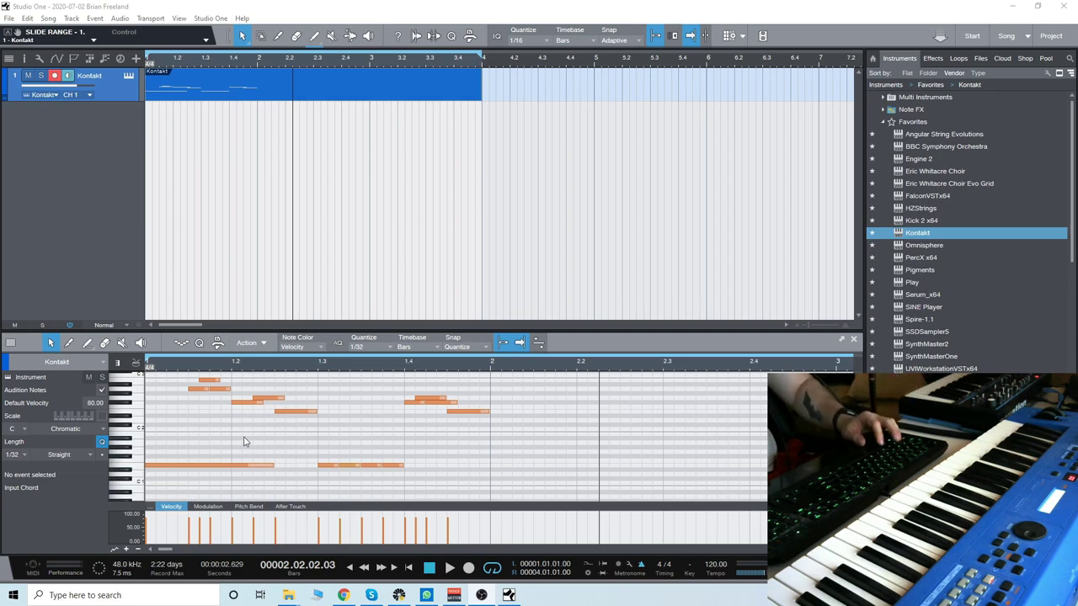
{"action": "scroll", "coordinate": [245, 438], "scroll_direction": "up", "scroll_amount": 2}
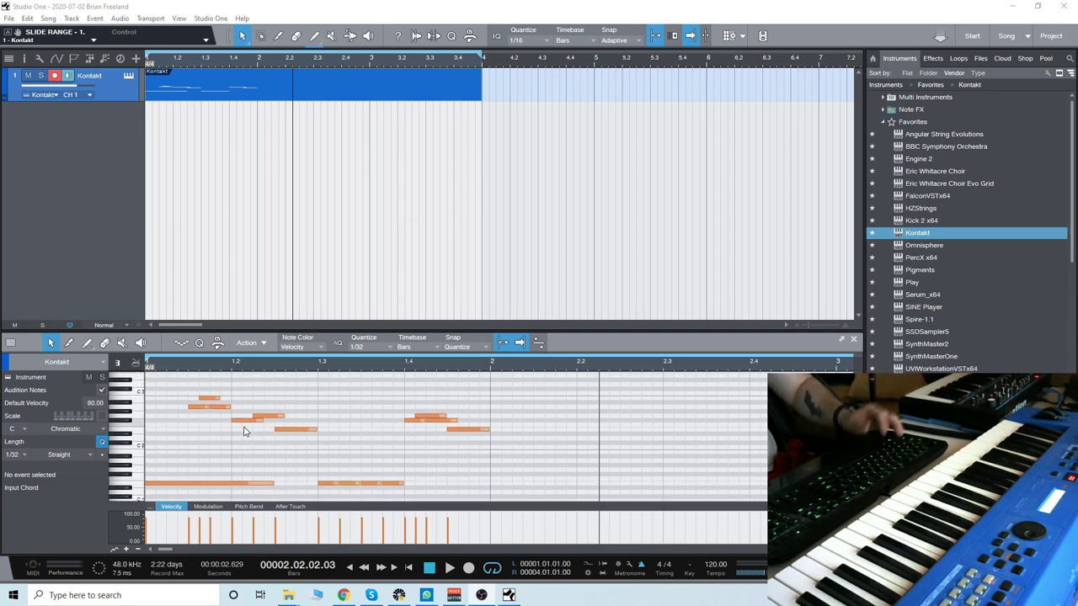
Review Cabal 8's Main and Options pages and audition its lowest playable key, then close Kontakt
{"action": "left_click", "coordinate": [134, 75]}
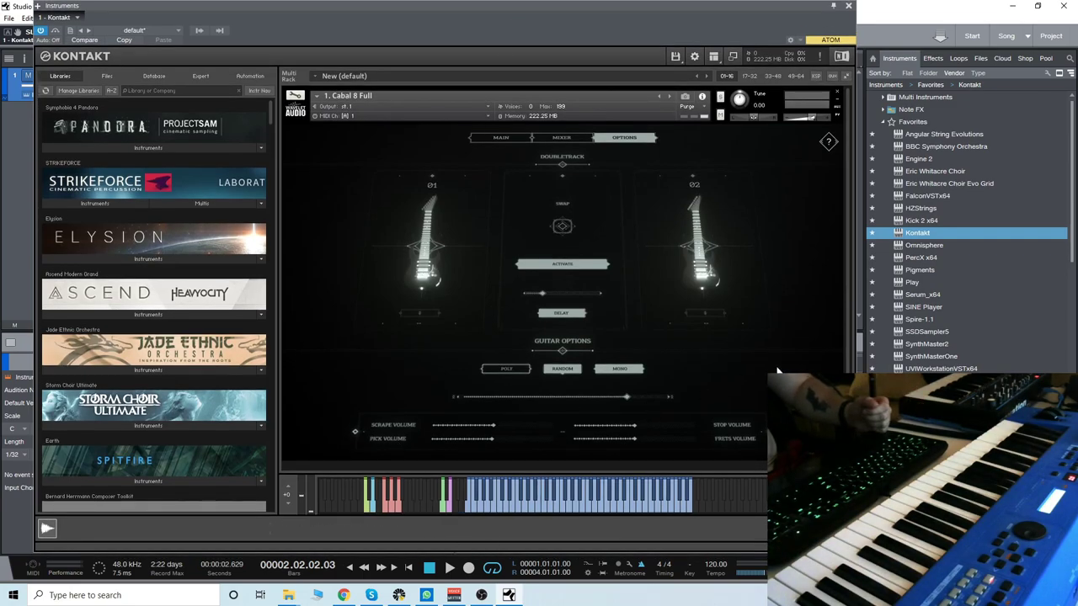
{"action": "left_click", "coordinate": [504, 137]}
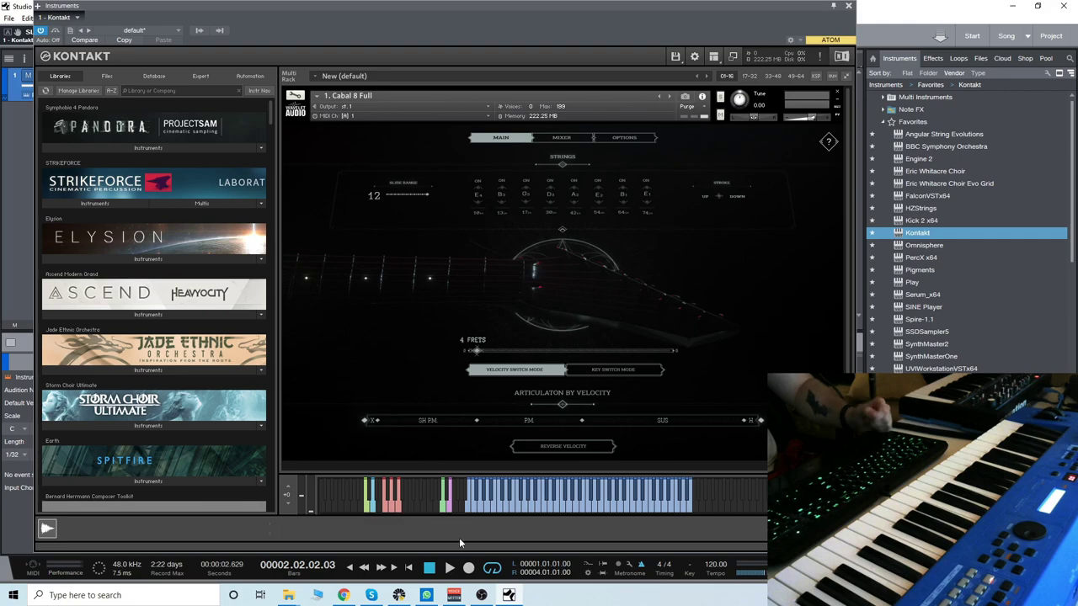
{"action": "left_click", "coordinate": [469, 492]}
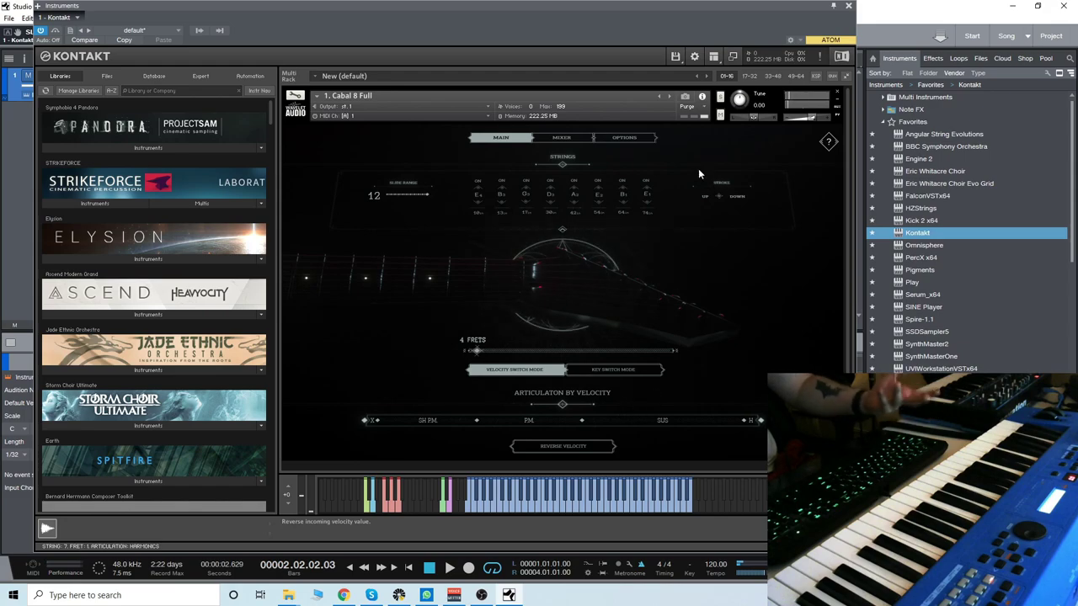
{"action": "left_click", "coordinate": [628, 137]}
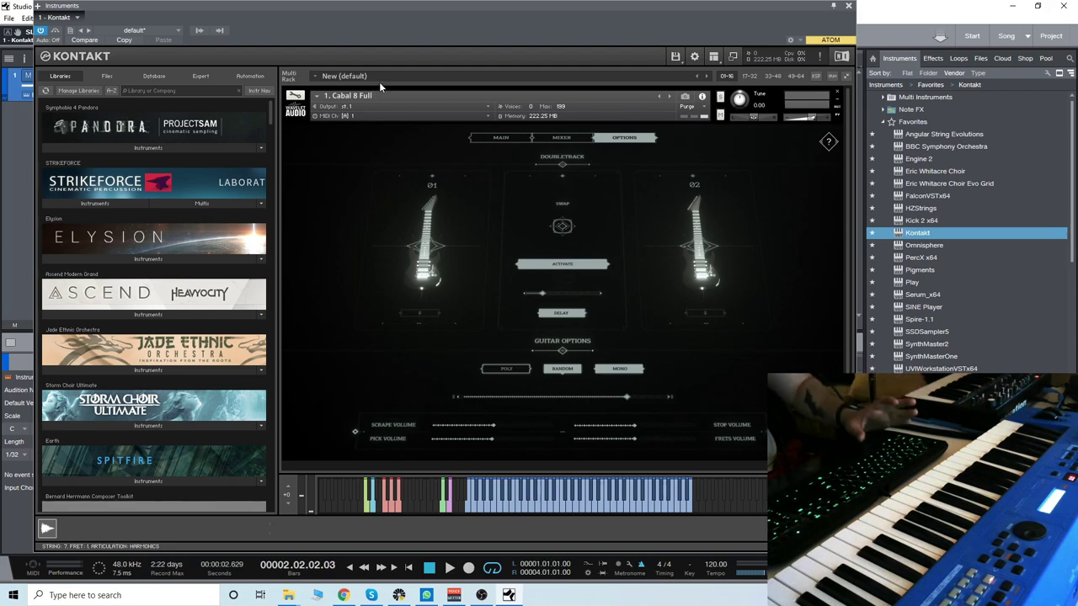
{"action": "left_click", "coordinate": [503, 137]}
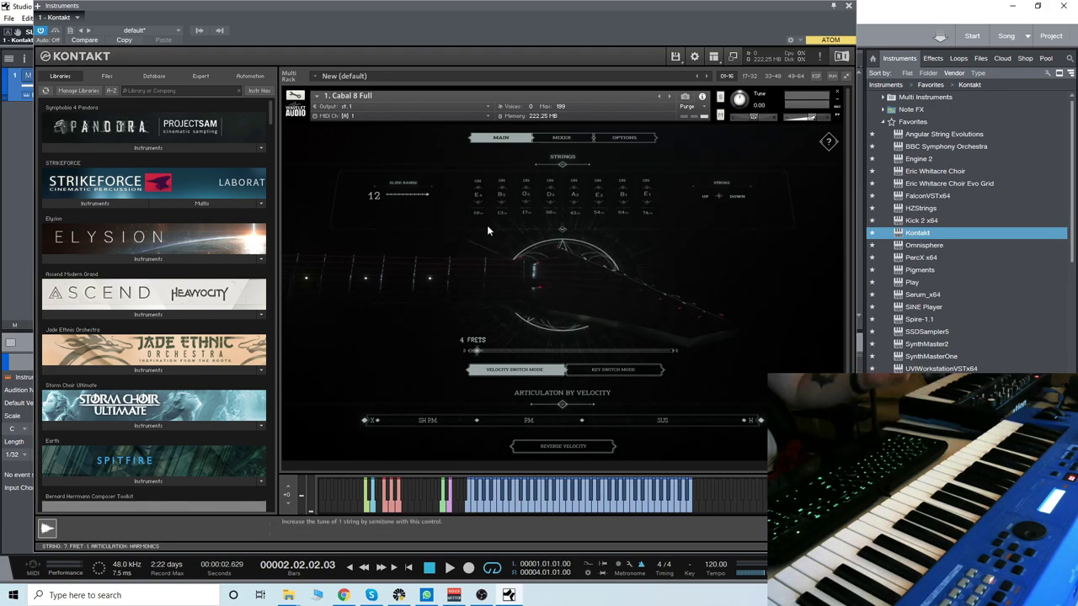
{"action": "left_click", "coordinate": [849, 7]}
Lower the velocities of the first three repeated low notes from beat 1.3 to roughly half and play back from there
{"action": "scroll", "coordinate": [257, 482], "scroll_direction": "down", "scroll_amount": 2}
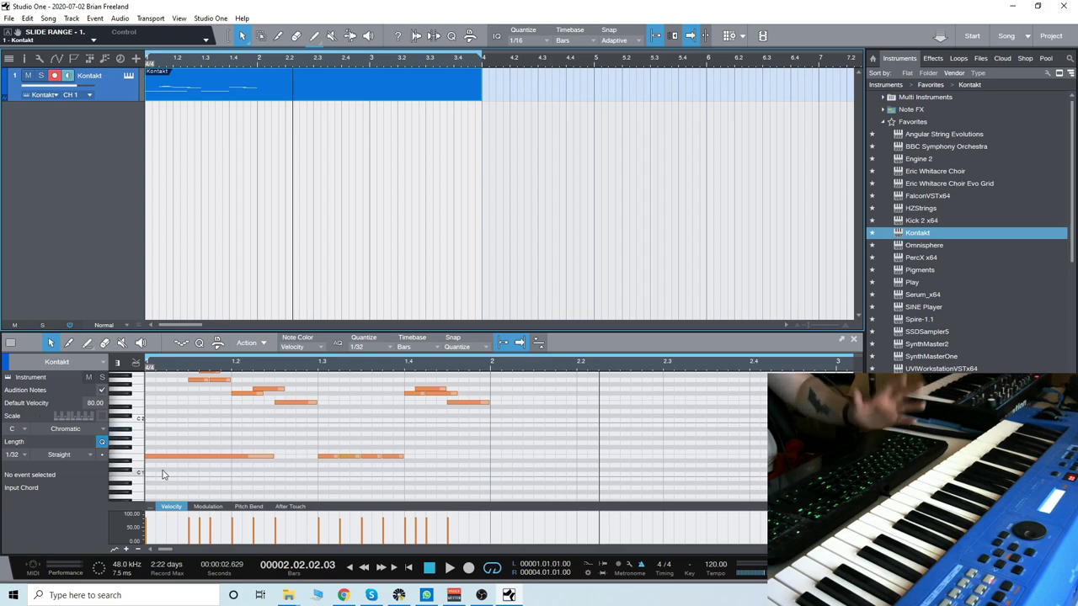
{"action": "scroll", "coordinate": [268, 444], "scroll_direction": "up", "scroll_amount": 1}
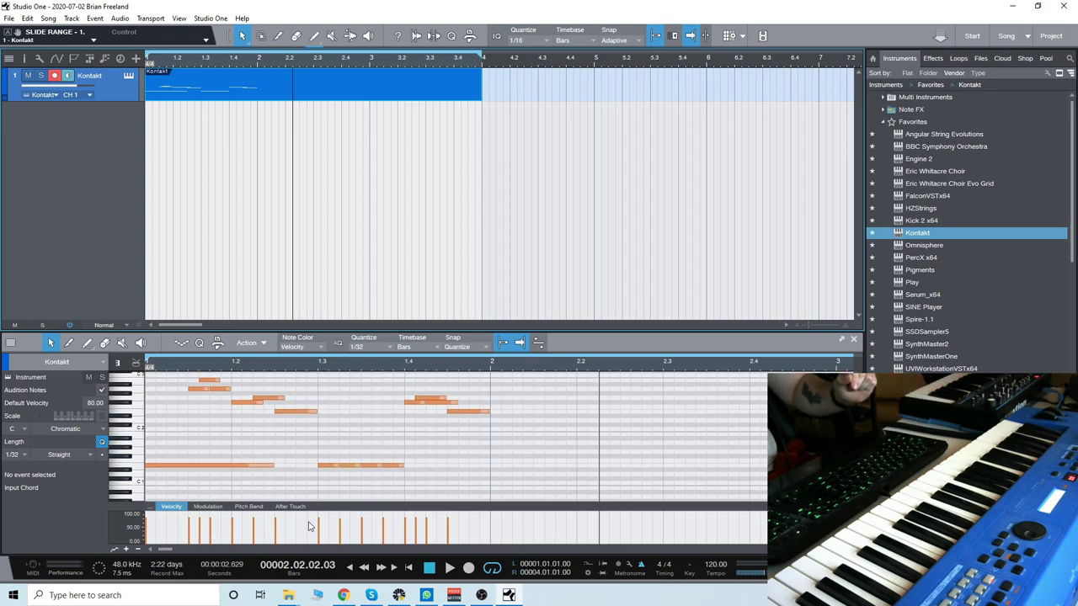
{"action": "left_click", "coordinate": [319, 370]}
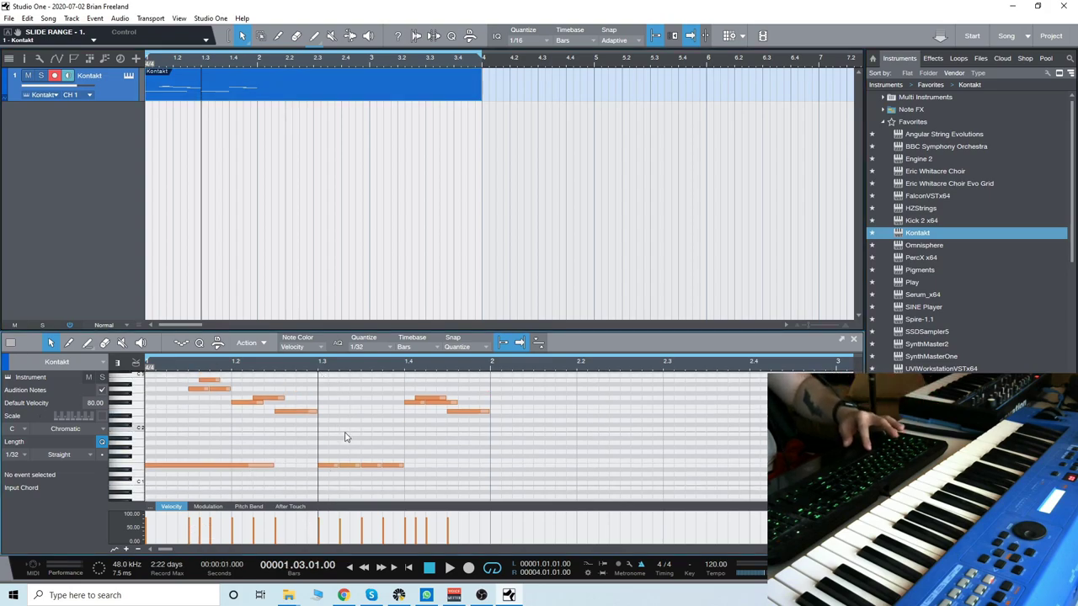
{"action": "key", "text": "space"}
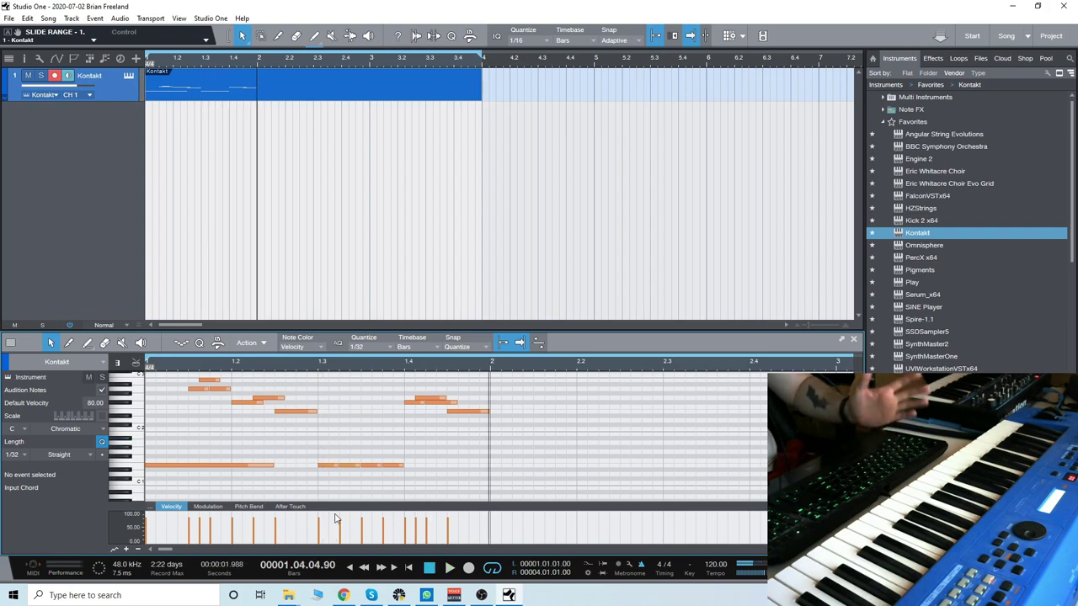
{"action": "left_click_drag", "start_coordinate": [320, 524], "coordinate": [362, 536]}
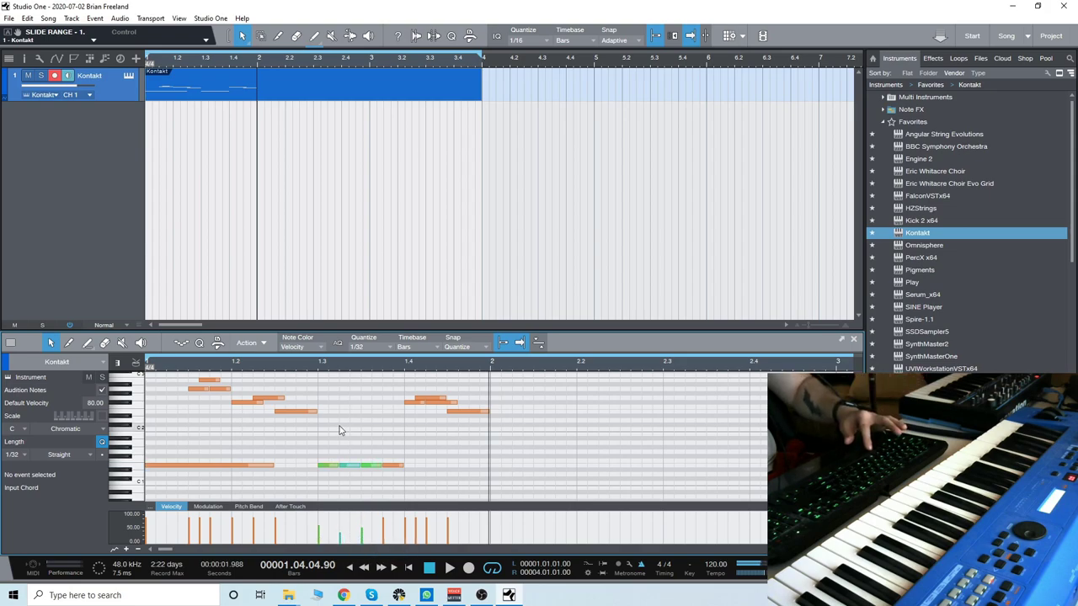
{"action": "left_click", "coordinate": [319, 364]}
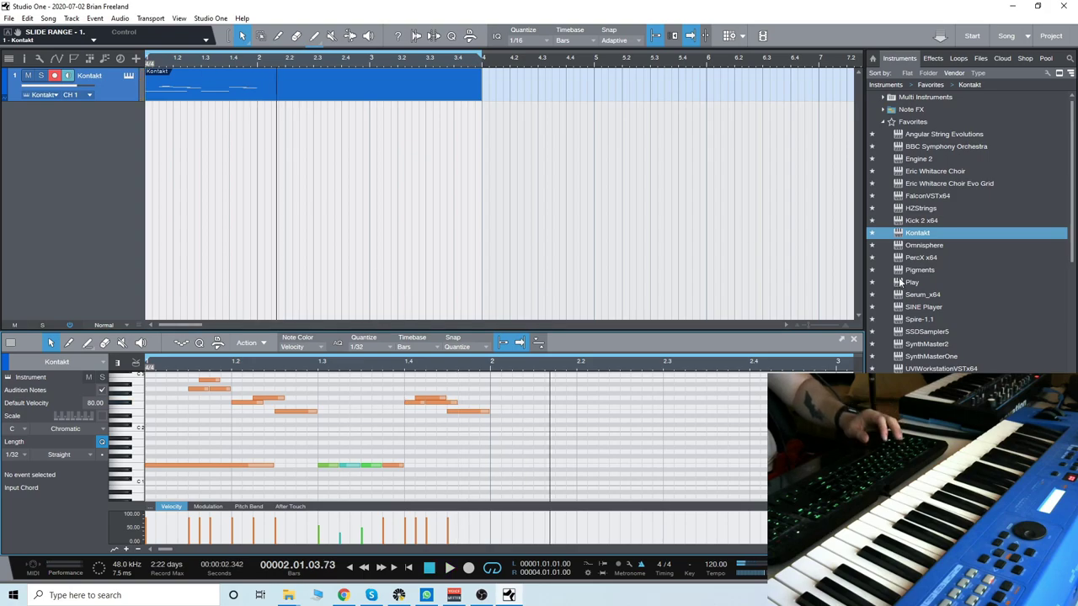
Add a second Kontakt instrument track and browse to the Cabal 8 folder in its Quick-Load browser, then close its window
{"action": "left_click_drag", "start_coordinate": [912, 232], "coordinate": [57, 161]}
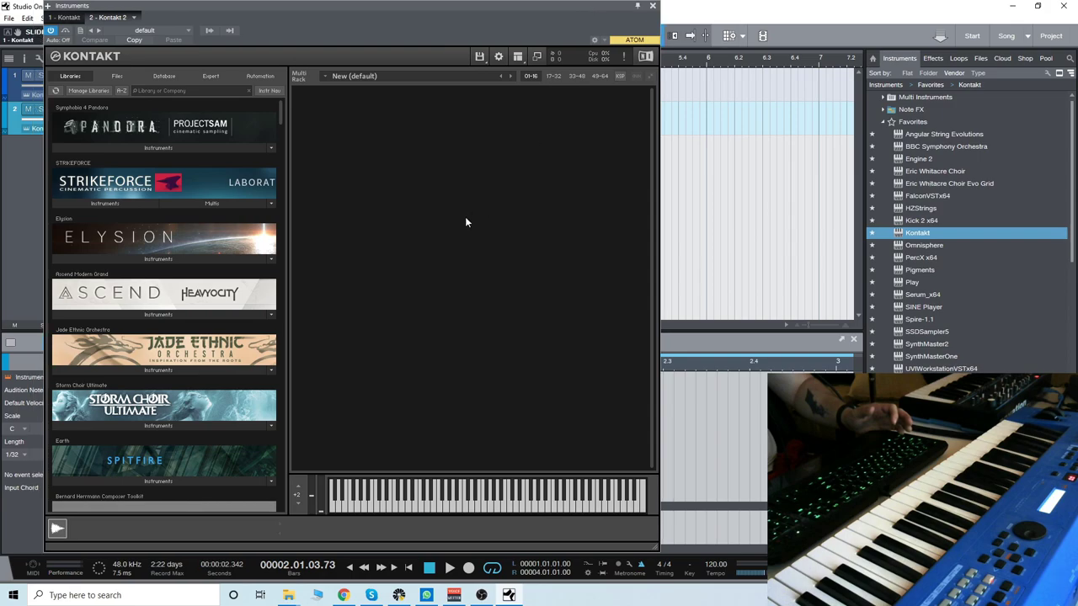
{"action": "scroll", "coordinate": [354, 339], "scroll_direction": "down", "scroll_amount": 2}
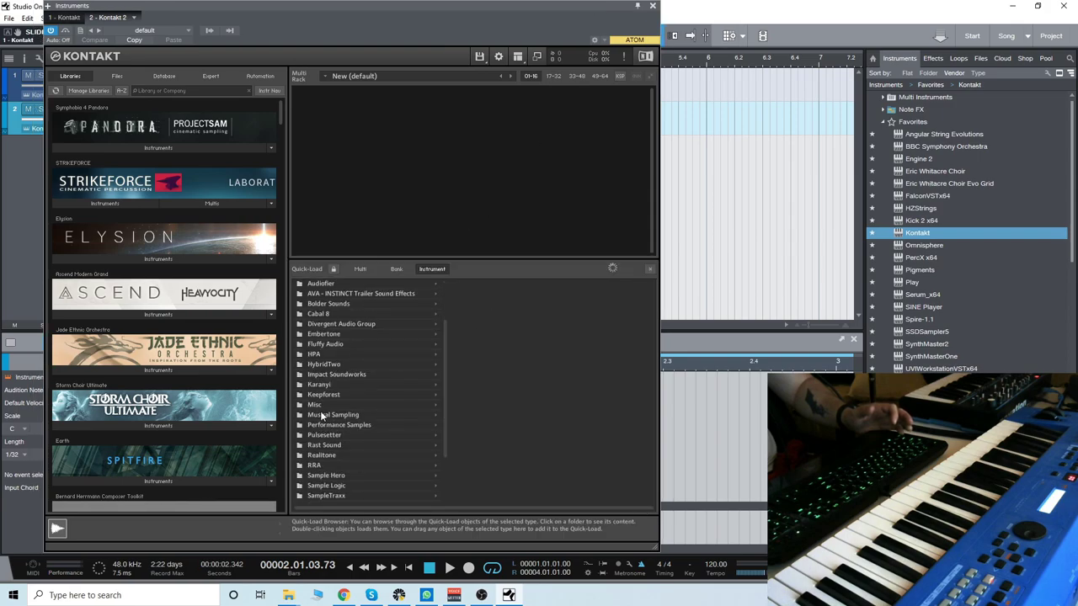
{"action": "scroll", "coordinate": [333, 455], "scroll_direction": "up", "scroll_amount": 2}
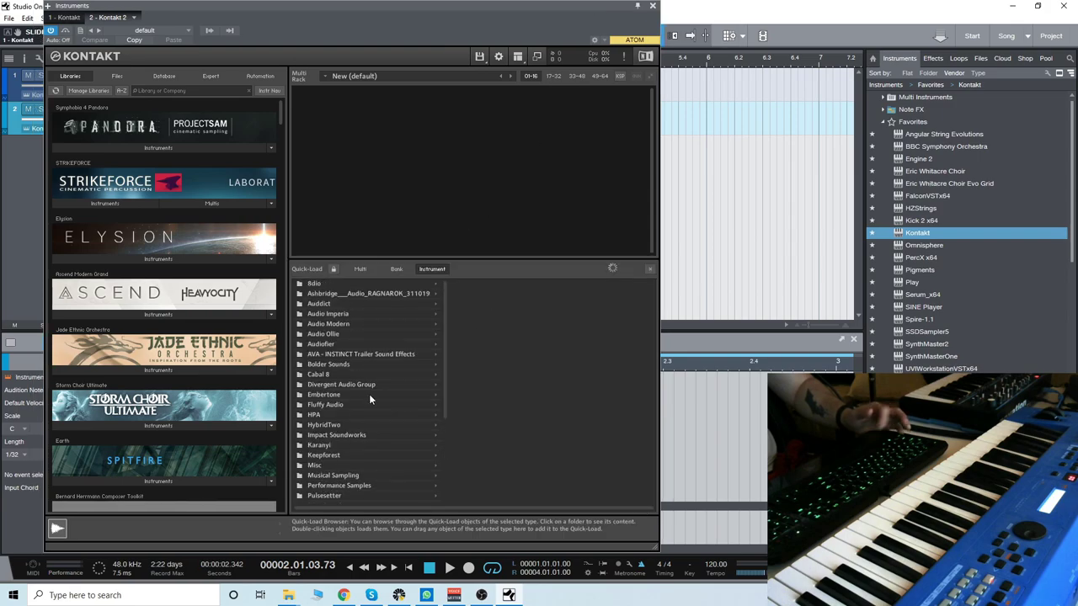
{"action": "left_click", "coordinate": [325, 374]}
{"action": "left_click", "coordinate": [653, 7]}
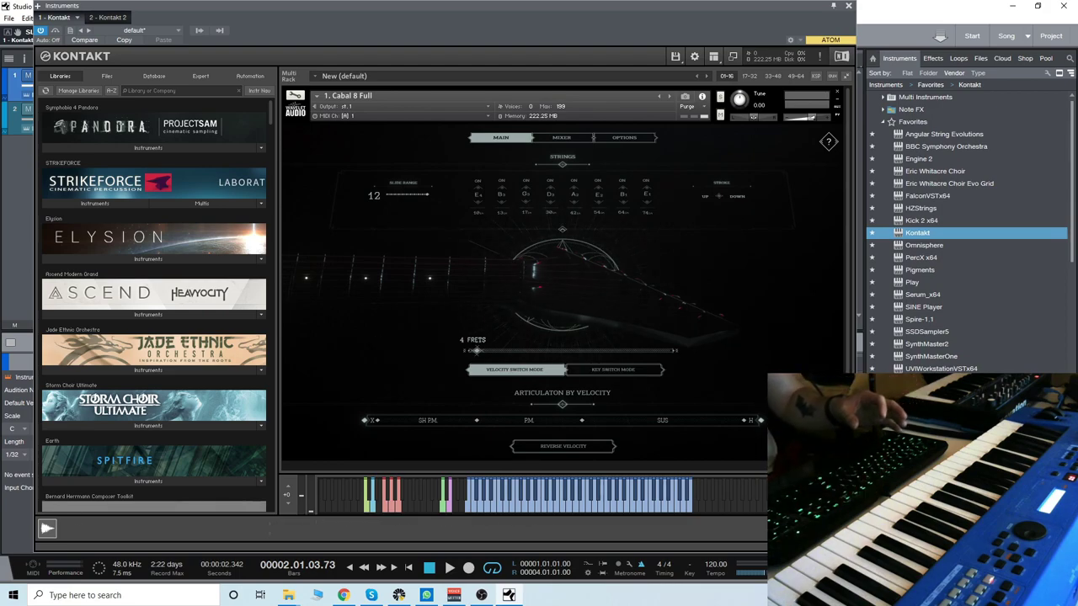
Switch Cabal 8's guitar option from Mono to Poly in the first Kontakt instance and close it
{"action": "left_click", "coordinate": [624, 138]}
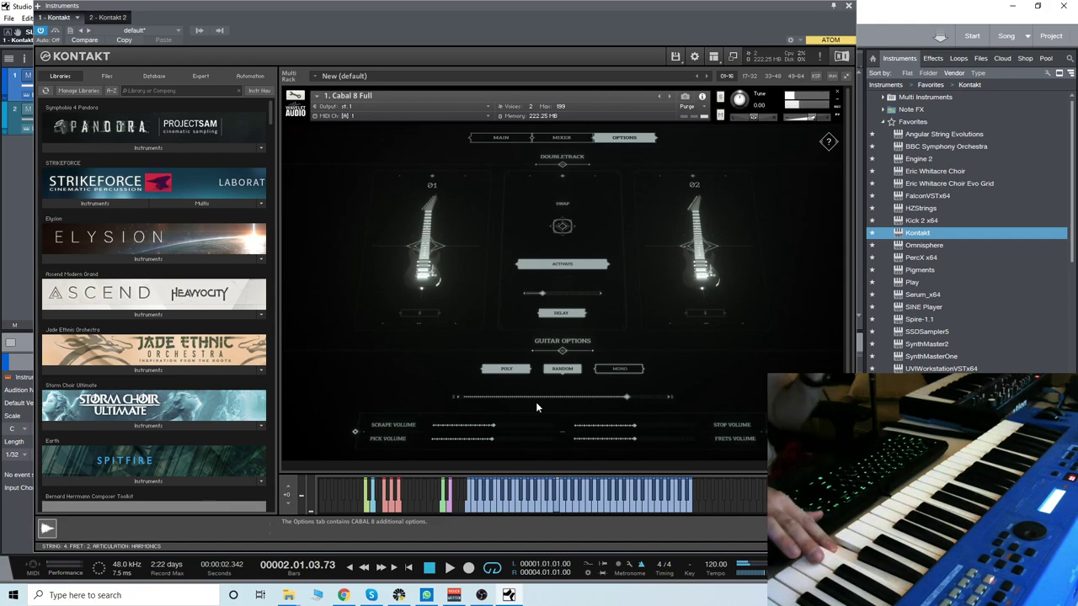
{"action": "left_click", "coordinate": [849, 6]}
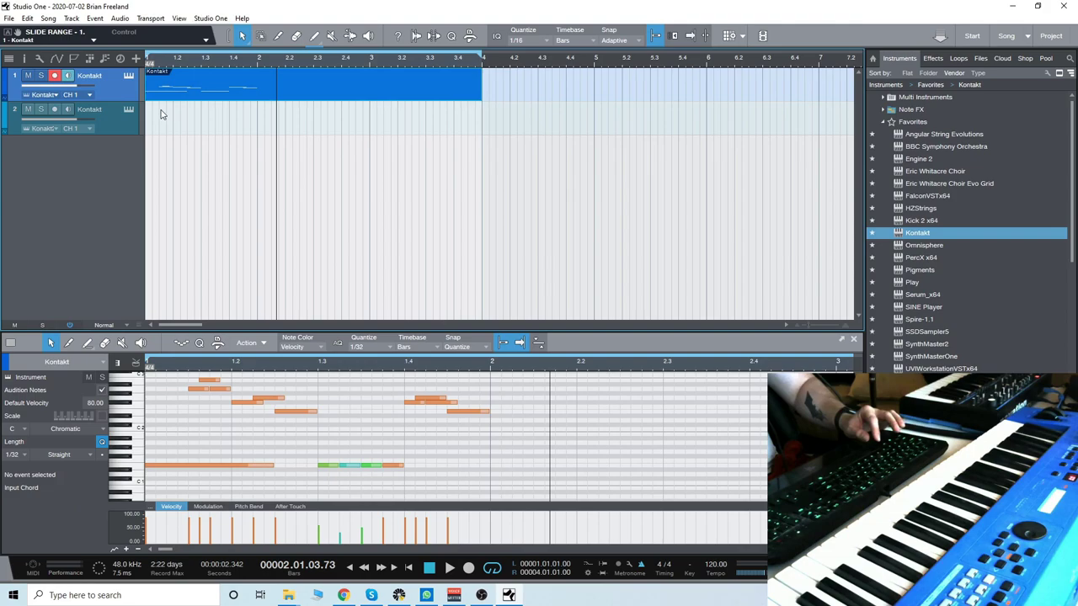
Open the empty Kontakt instance on track 2
{"action": "left_click", "coordinate": [125, 109]}
{"action": "key", "text": "F11"}
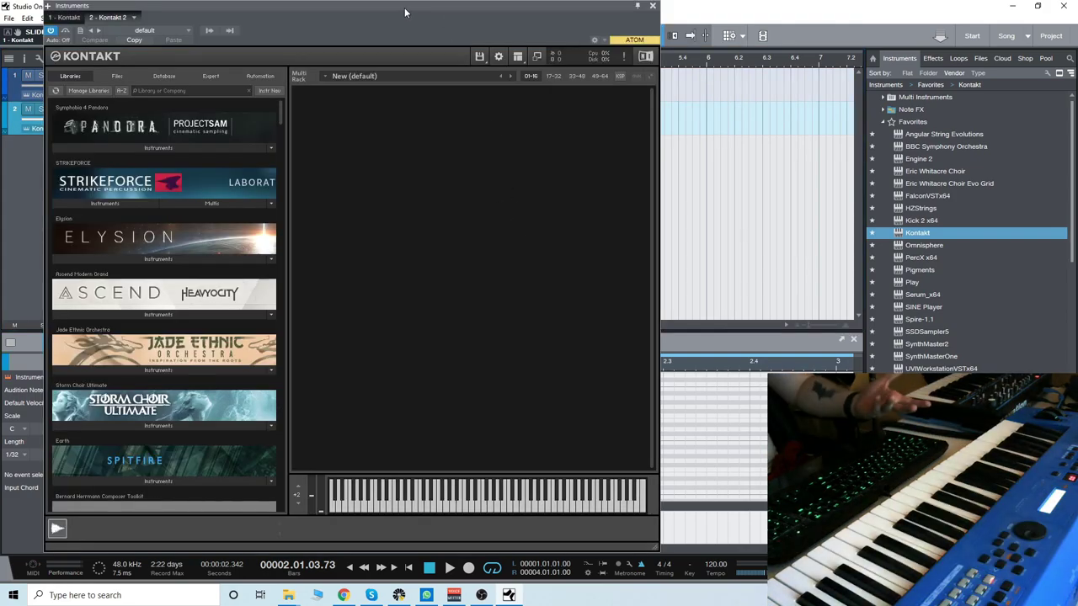
{"action": "left_click_drag", "start_coordinate": [405, 8], "coordinate": [416, 9]}
Extend the loop range to bar 5 and select the last E 1 note in bar 4 of the second Kontakt clip
{"action": "right_click", "coordinate": [547, 280]}
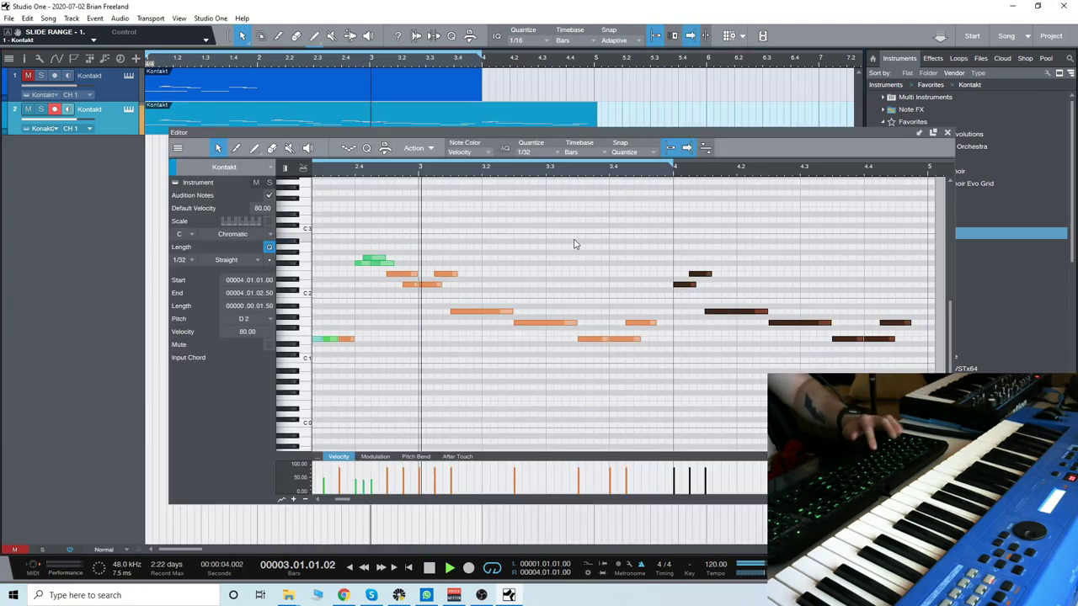
{"action": "scroll", "coordinate": [577, 246], "scroll_direction": "down", "scroll_amount": 3}
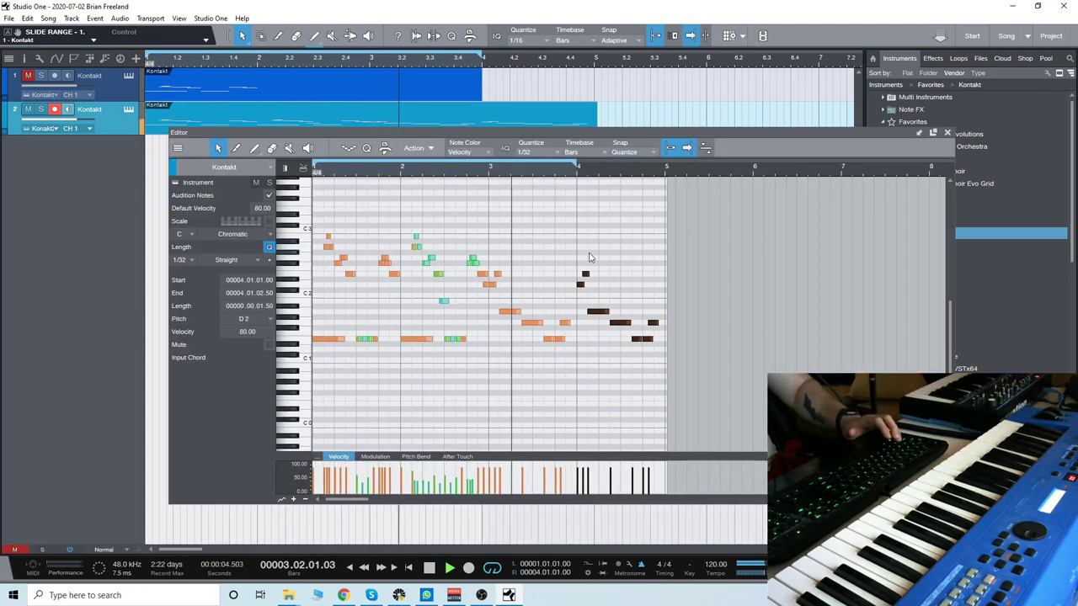
{"action": "scroll", "coordinate": [626, 262], "scroll_direction": "up", "scroll_amount": 3}
{"action": "left_click", "coordinate": [647, 267]}
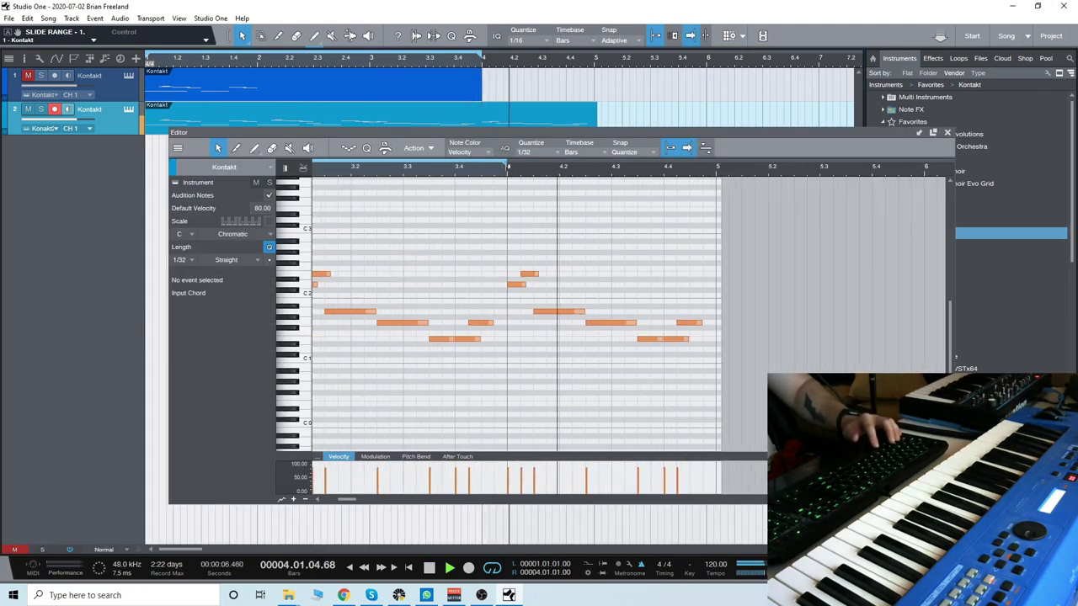
{"action": "left_click", "coordinate": [681, 338]}
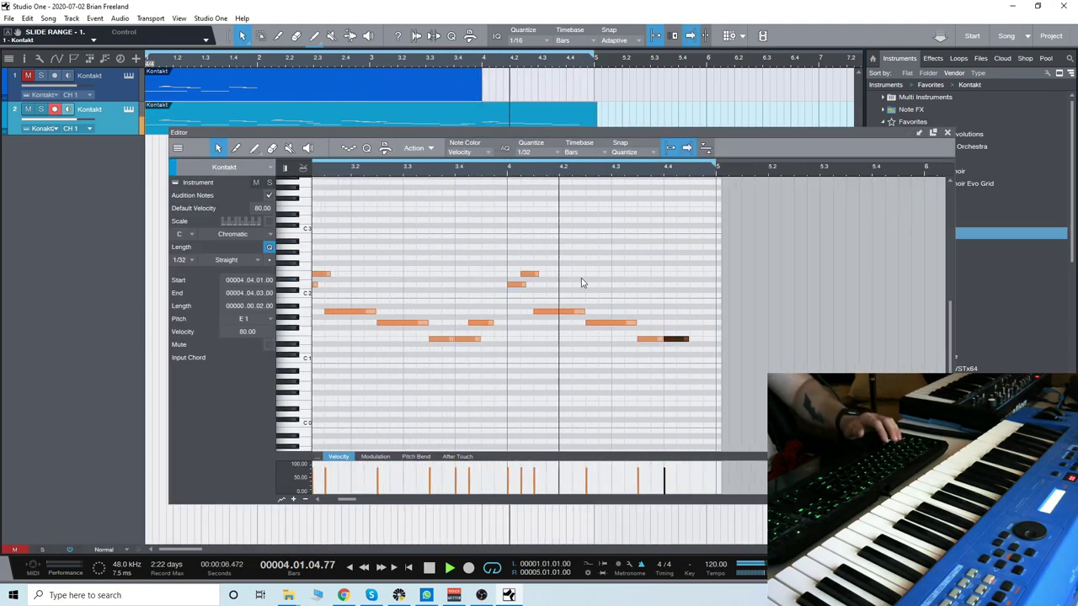
Shorten the E 1 note at 4.04.01.00 to a length of 0.00.00.50, duplicate it directly behind, and close the note editor
{"action": "key", "text": "space"}
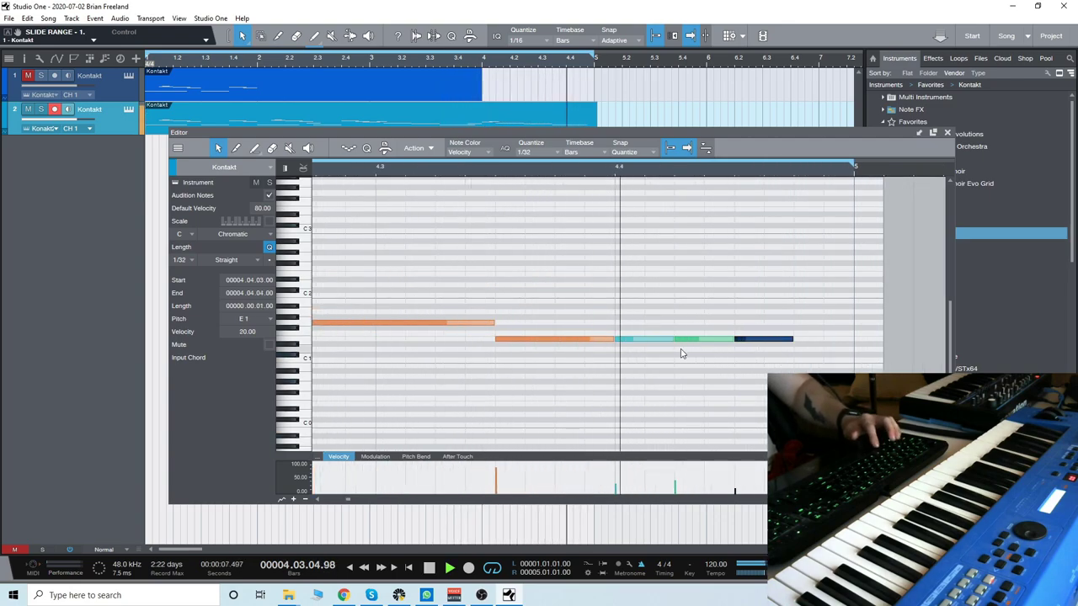
{"action": "key", "text": "space"}
{"action": "left_click_drag", "start_coordinate": [672, 339], "coordinate": [638, 342]}
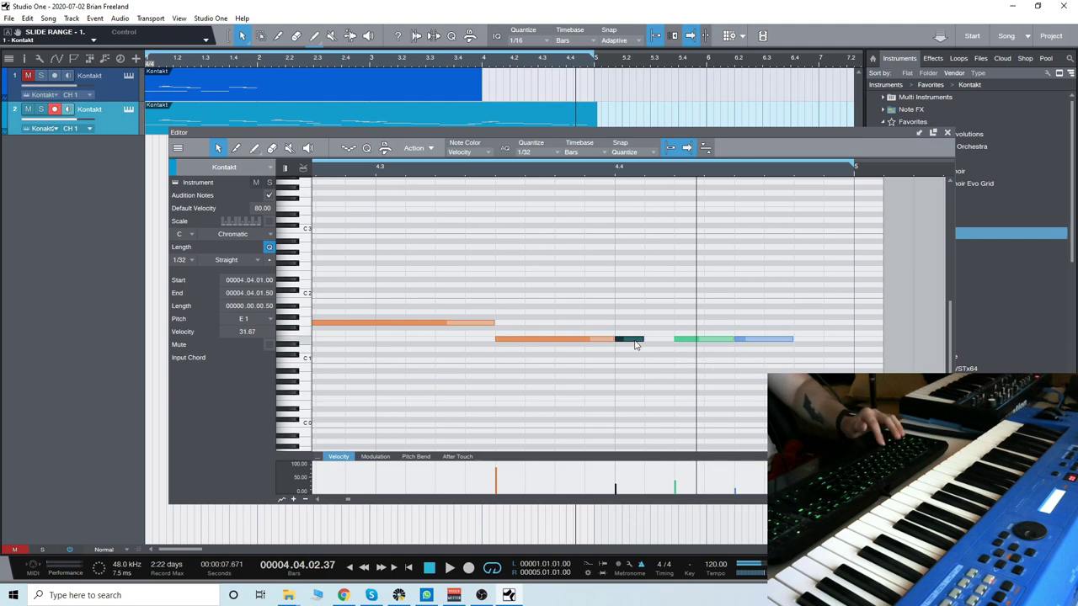
{"action": "key", "text": "d"}
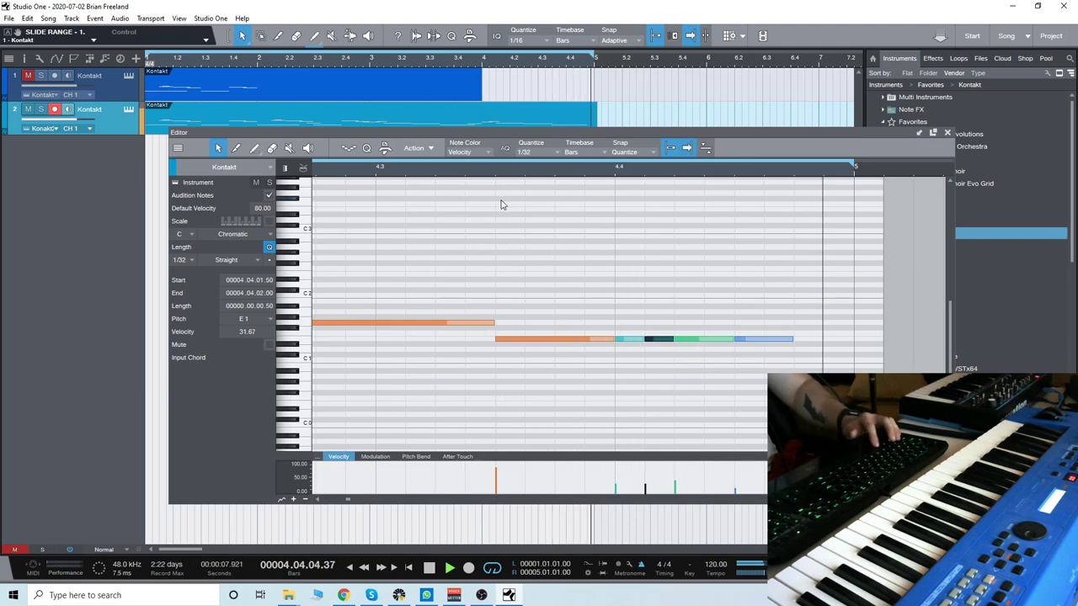
{"action": "key", "text": "w"}
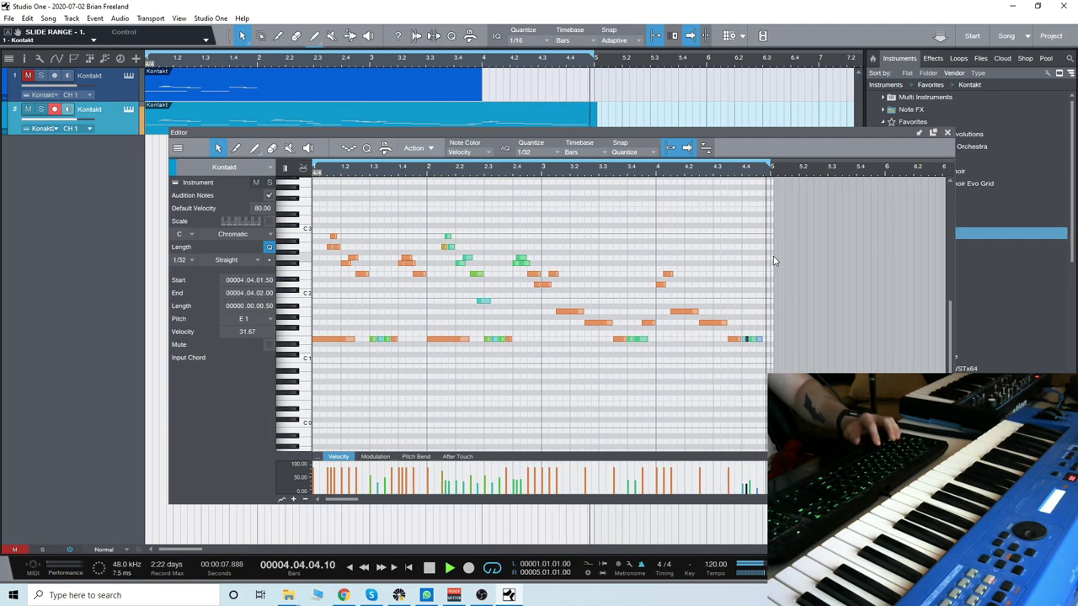
{"action": "key", "text": "space"}
{"action": "key", "text": "F2"}
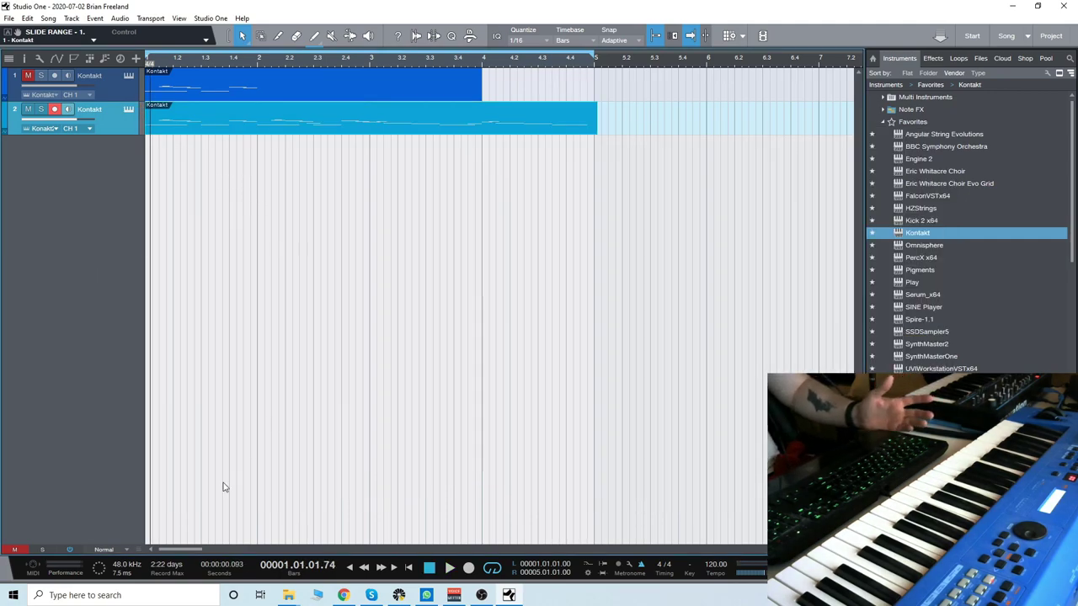
Replace the Cabal 8 Crunch patch on track 2 with Cabal 8 Hi-Gain, close the instrument window and play the riff
{"action": "left_click", "coordinate": [128, 111]}
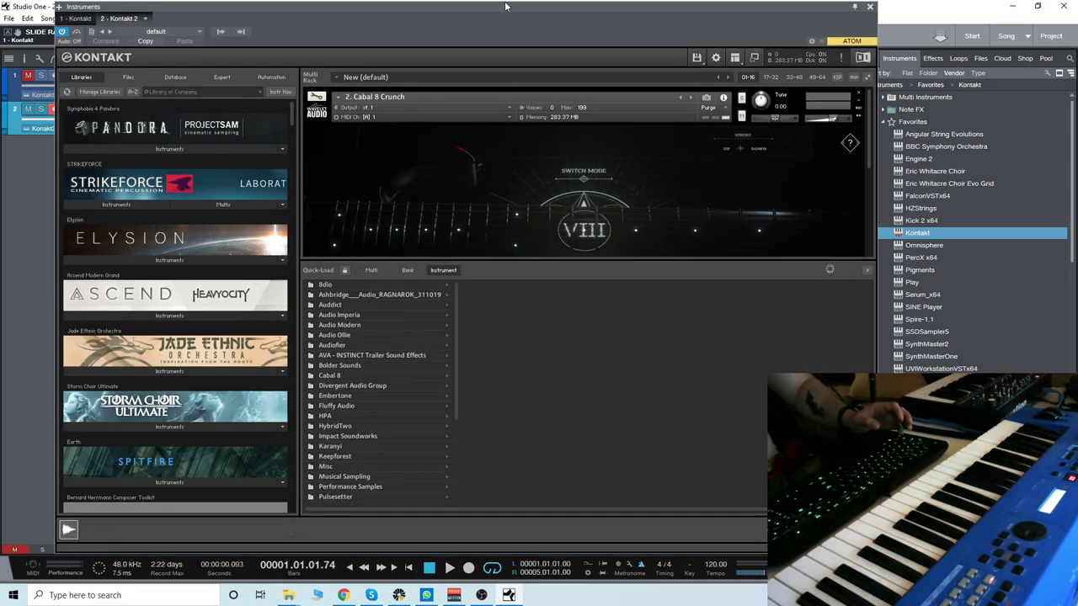
{"action": "left_click", "coordinate": [868, 271]}
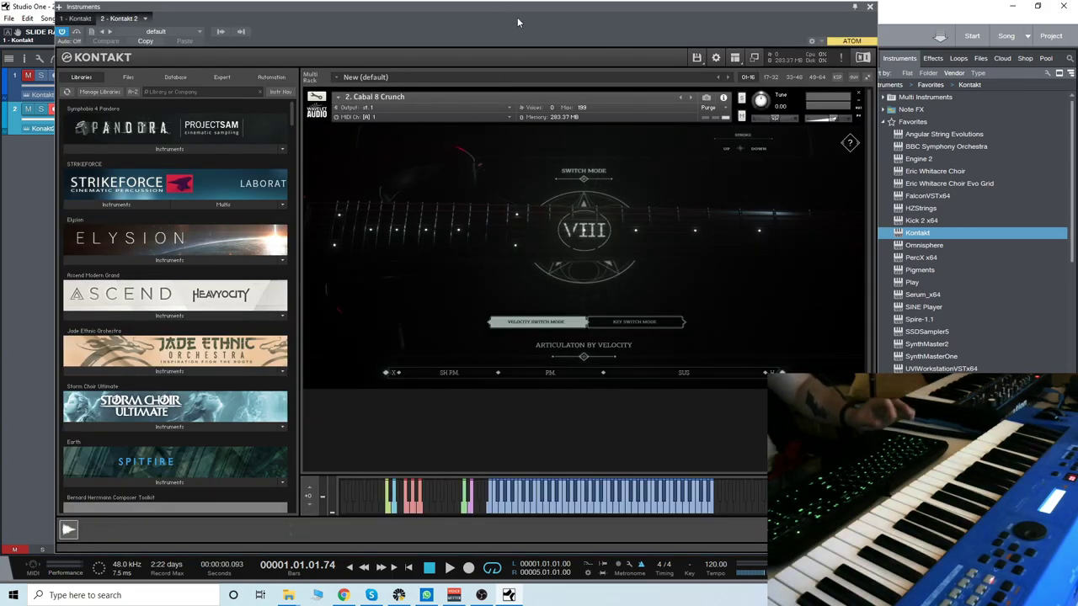
{"action": "left_click_drag", "start_coordinate": [527, 8], "coordinate": [517, 8]}
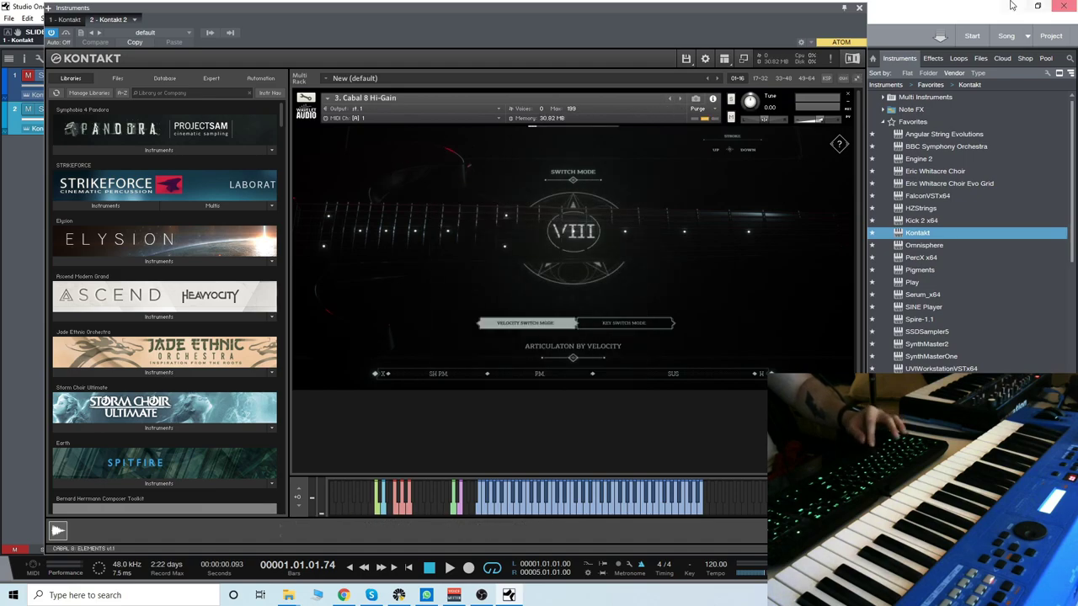
{"action": "left_click", "coordinate": [859, 9]}
{"action": "key", "text": "space"}
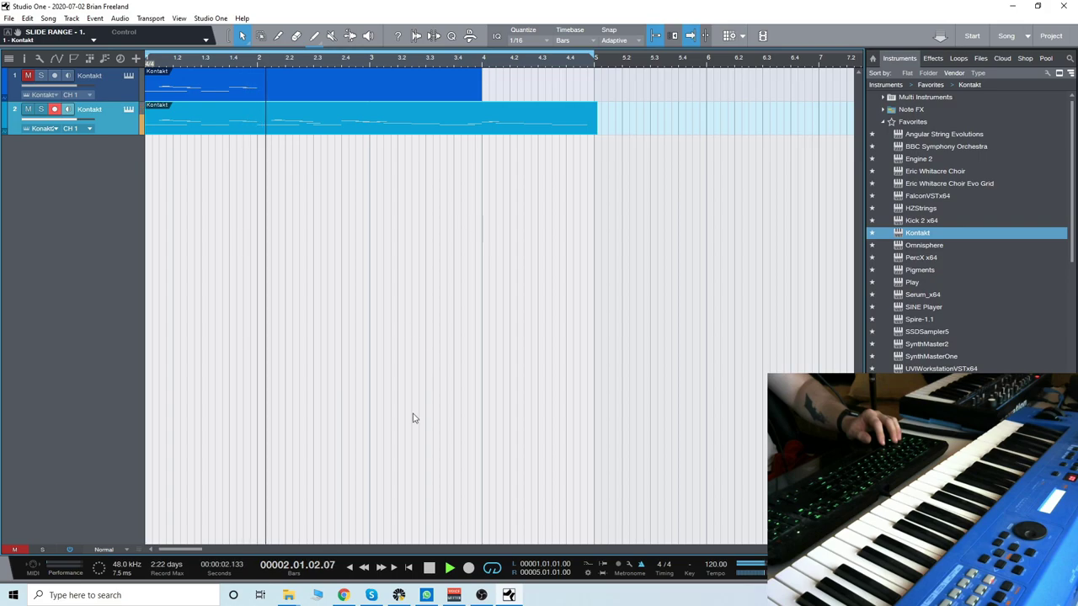
Duplicate track 2 completely, including its Kontakt instrument with the Cabal 8 Hi-Gain patch, and play the layered guitars
{"action": "key", "text": "f"}
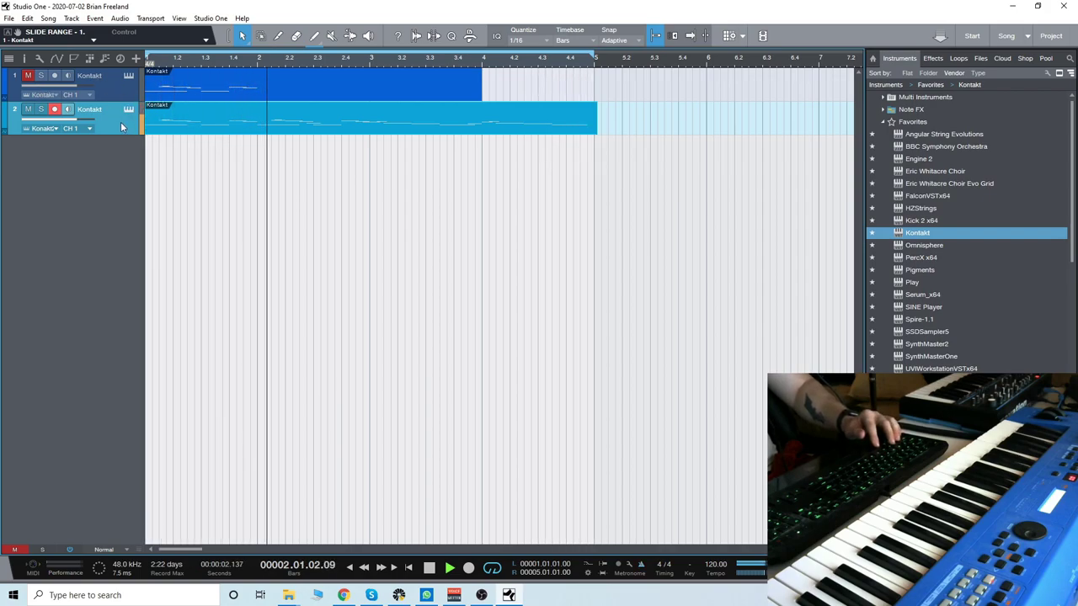
{"action": "right_click", "coordinate": [121, 123]}
{"action": "left_click", "coordinate": [186, 180]}
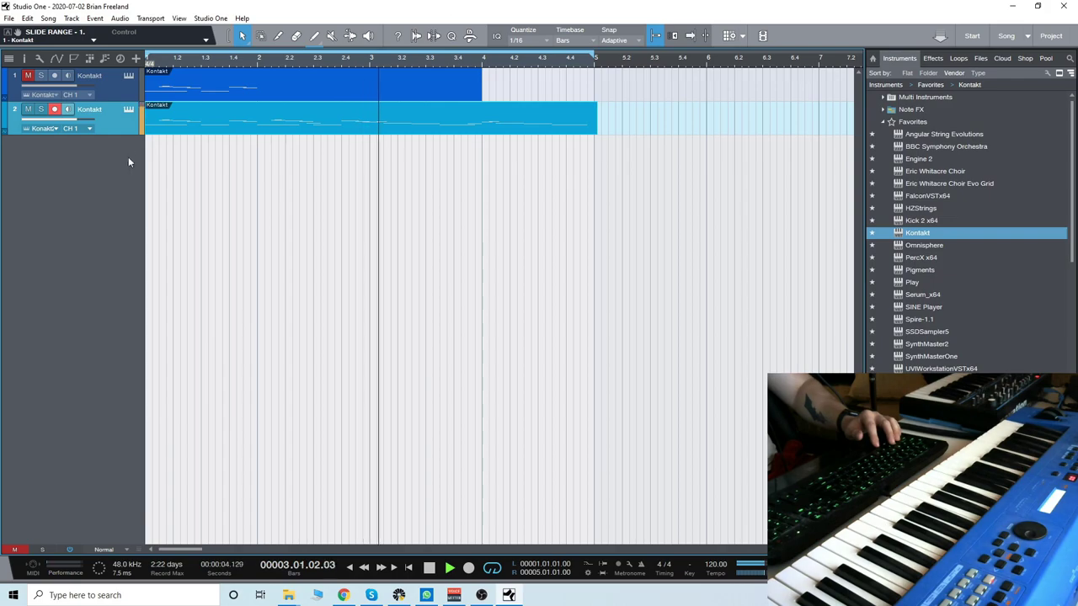
{"action": "key", "text": "space"}
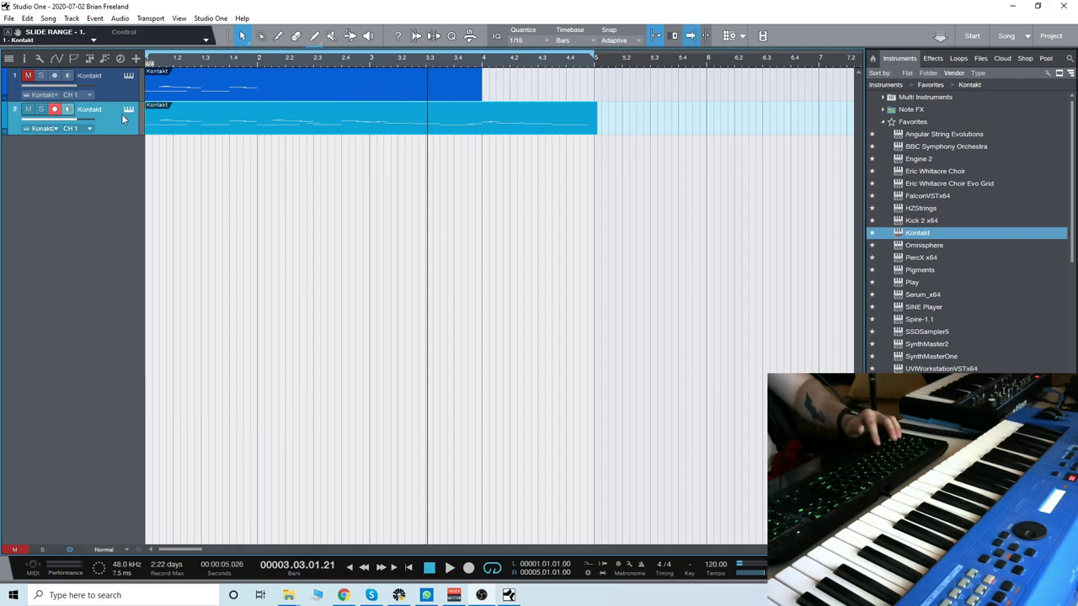
{"action": "right_click", "coordinate": [121, 117]}
{"action": "left_click", "coordinate": [185, 205]}
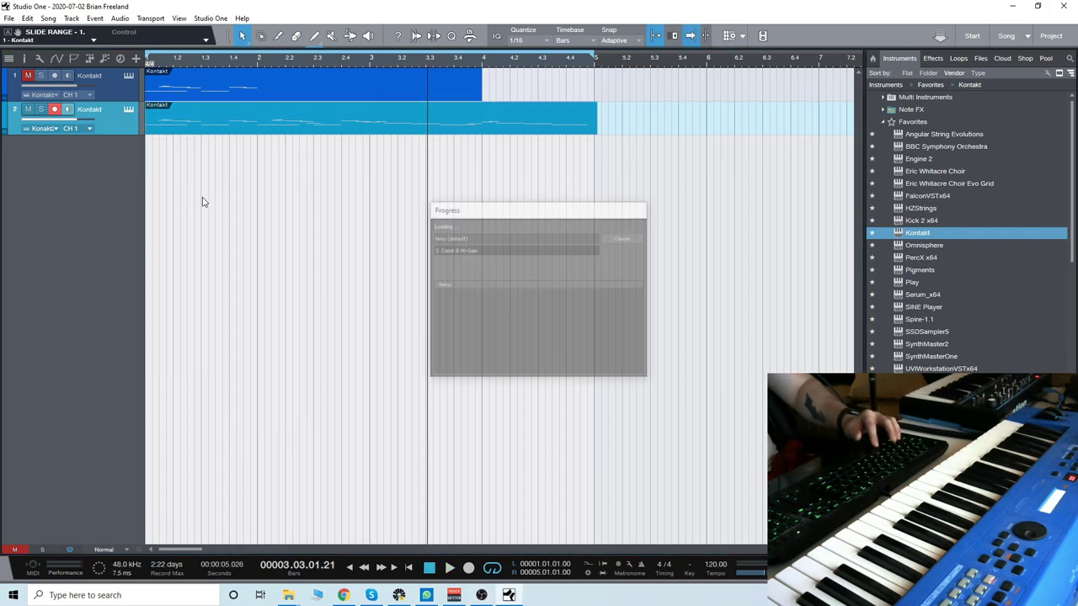
{"action": "key", "text": "space"}
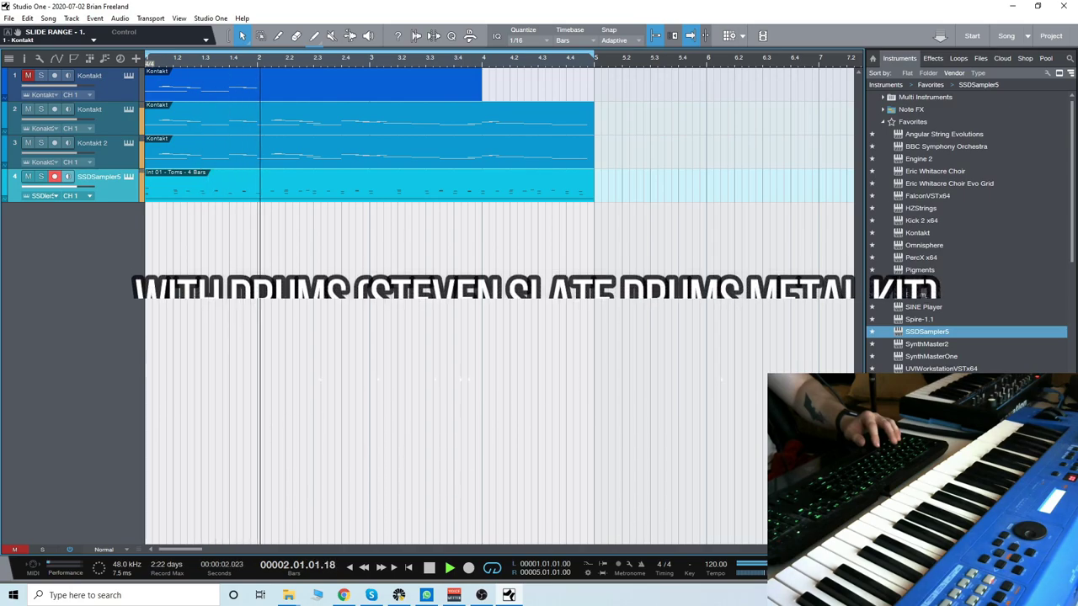
Show the mixer and insert the API-2500 Stereo compressor on the SSDSampler5 drum channel
{"action": "key", "text": "F3"}
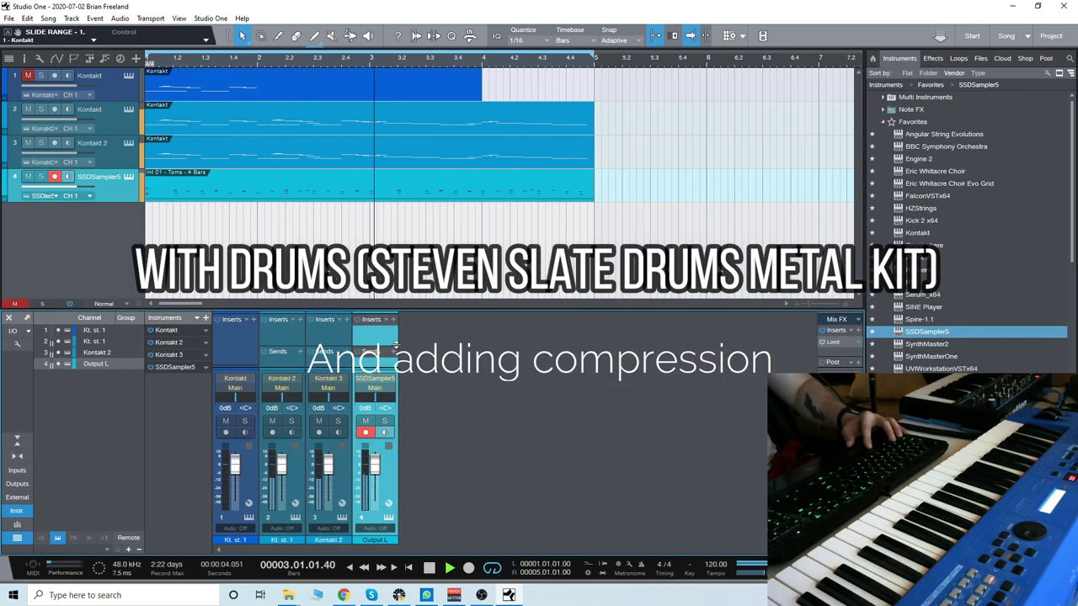
{"action": "left_click", "coordinate": [393, 320]}
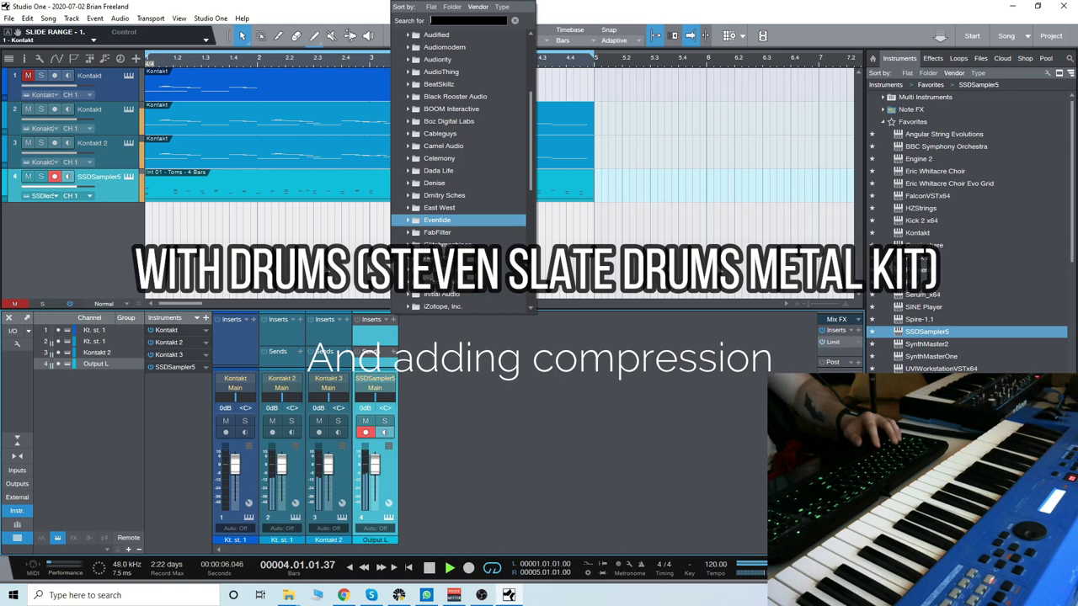
{"action": "scroll", "coordinate": [505, 265], "scroll_direction": "down", "scroll_amount": 5}
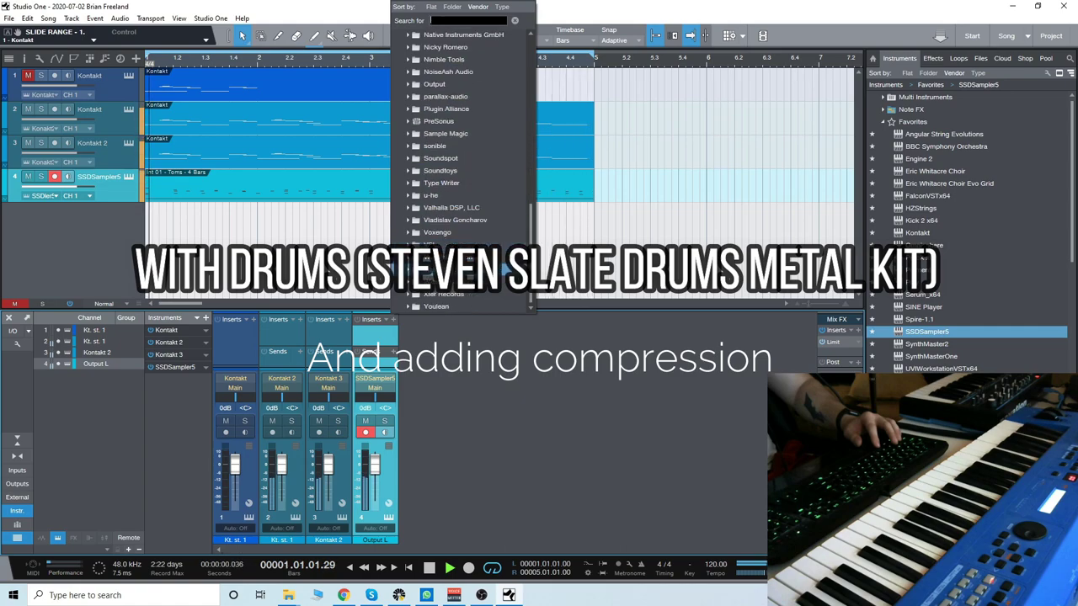
{"action": "left_click", "coordinate": [408, 282]}
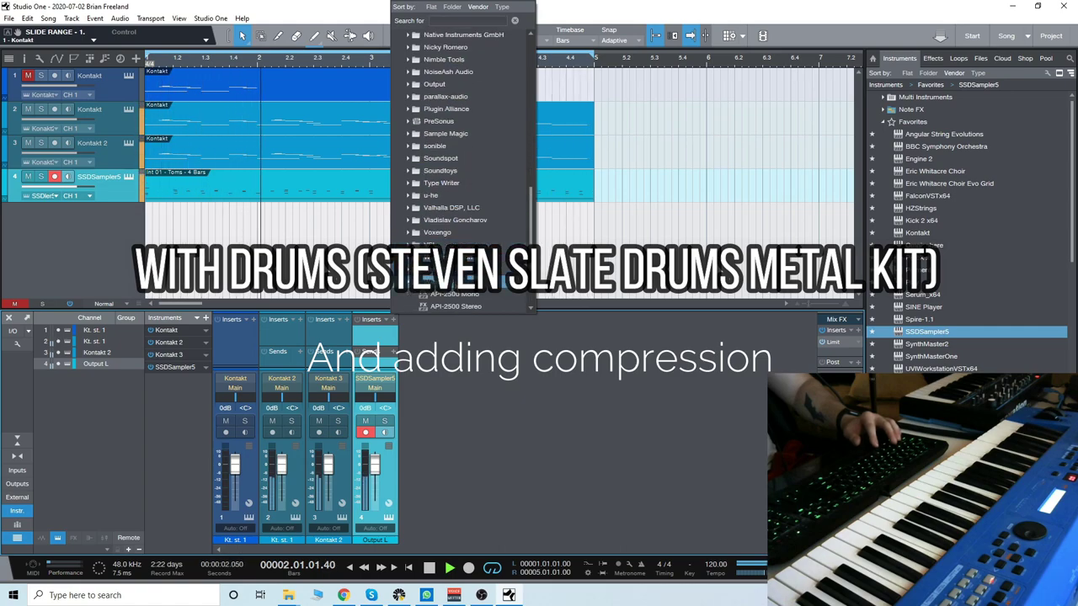
{"action": "scroll", "coordinate": [472, 169], "scroll_direction": "down", "scroll_amount": 1}
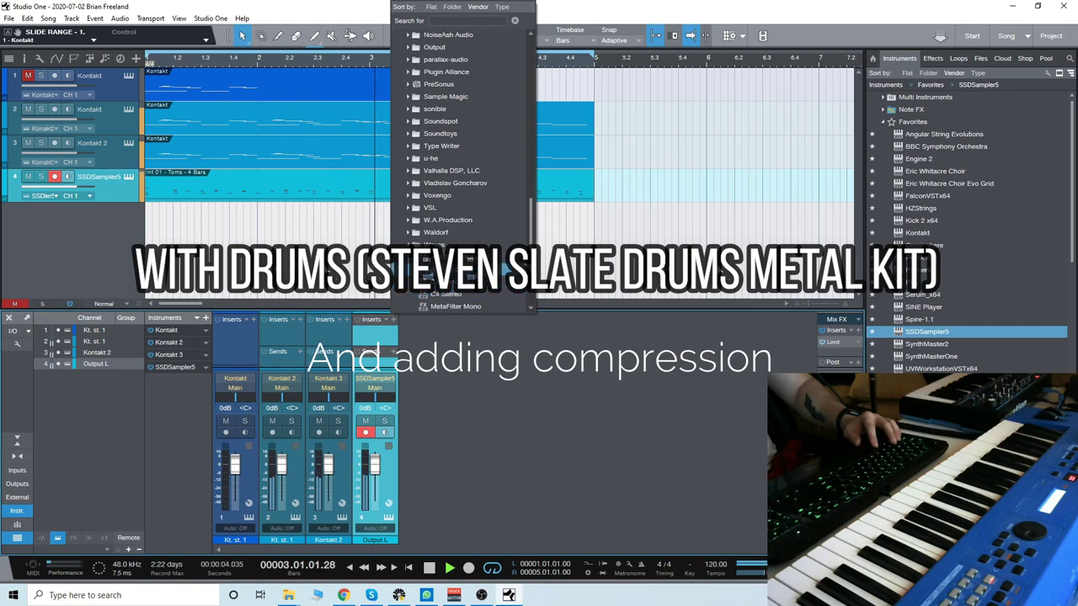
{"action": "left_click", "coordinate": [493, 269]}
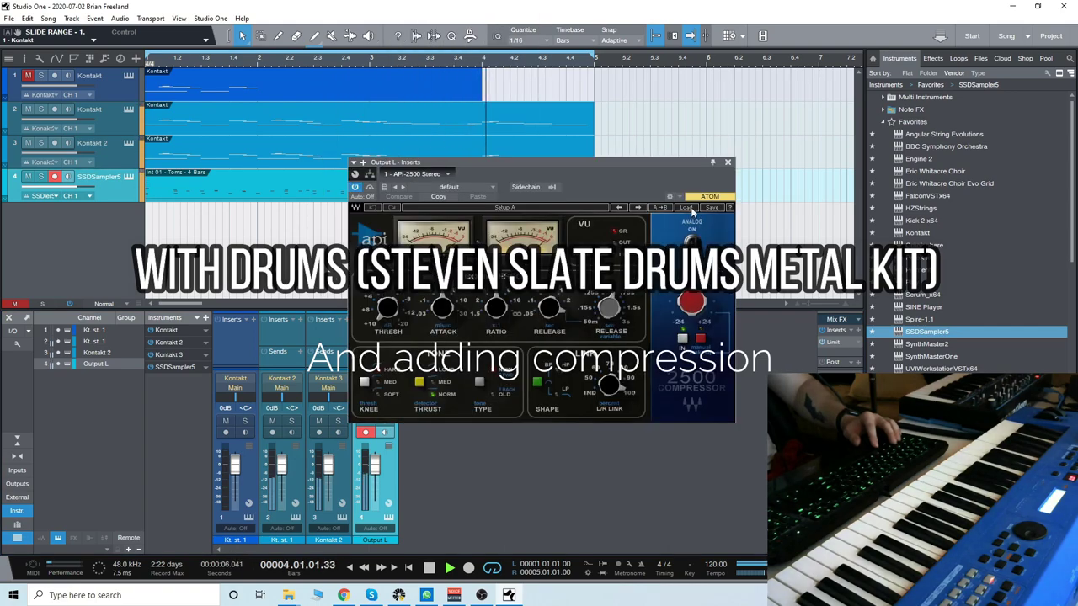
Load the Drum Kit 1 preset in the API-2500 compressor, set its threshold to 3.35 dB, and close the plug-in
{"action": "left_click", "coordinate": [692, 210]}
{"action": "mouse_move", "coordinate": [758, 285]}
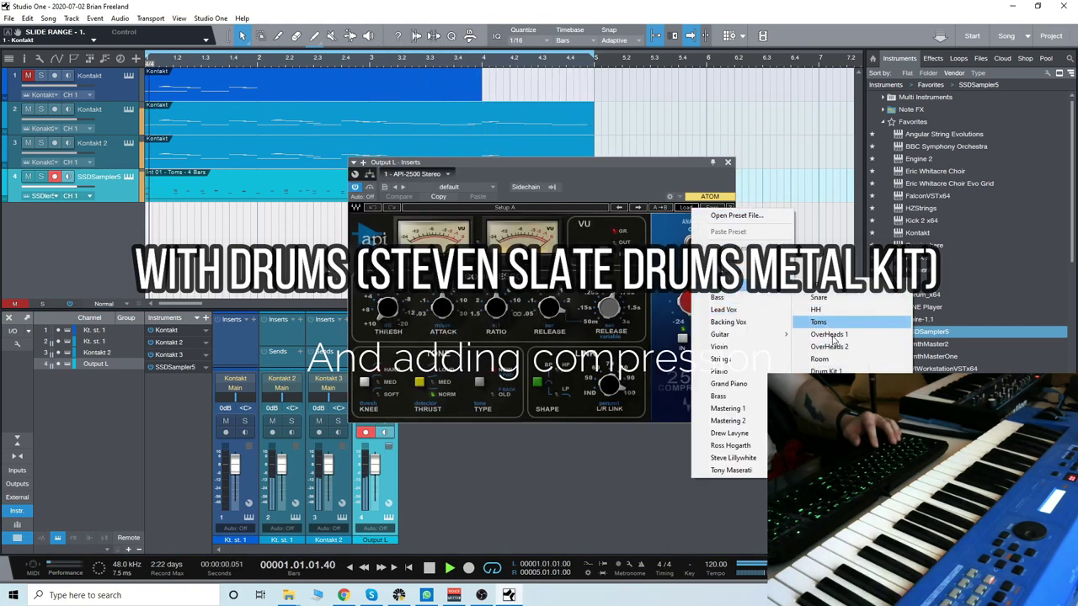
{"action": "left_click", "coordinate": [826, 370]}
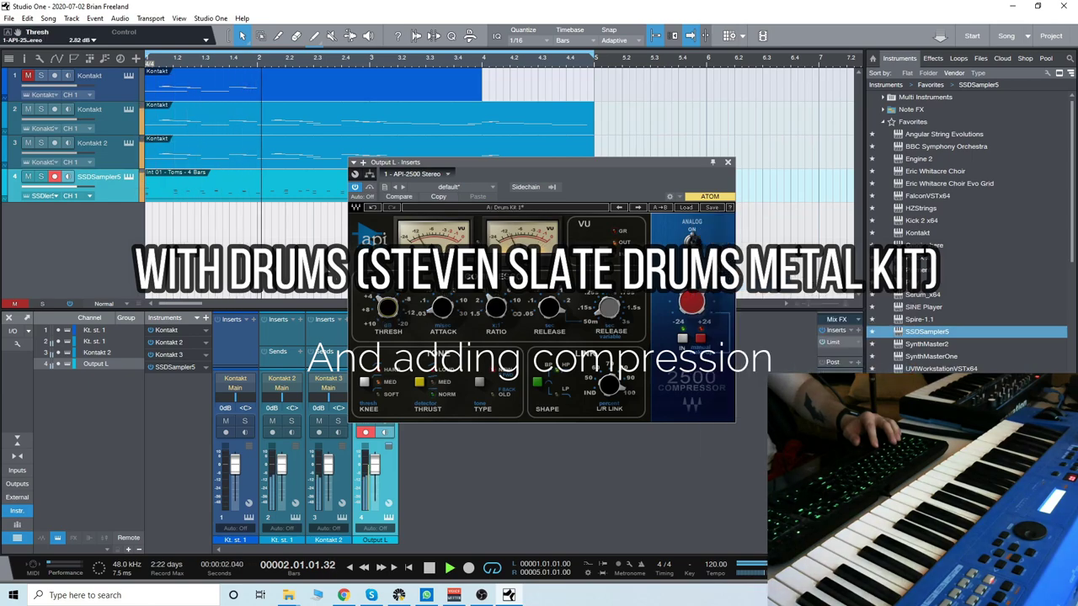
{"action": "left_click", "coordinate": [726, 162]}
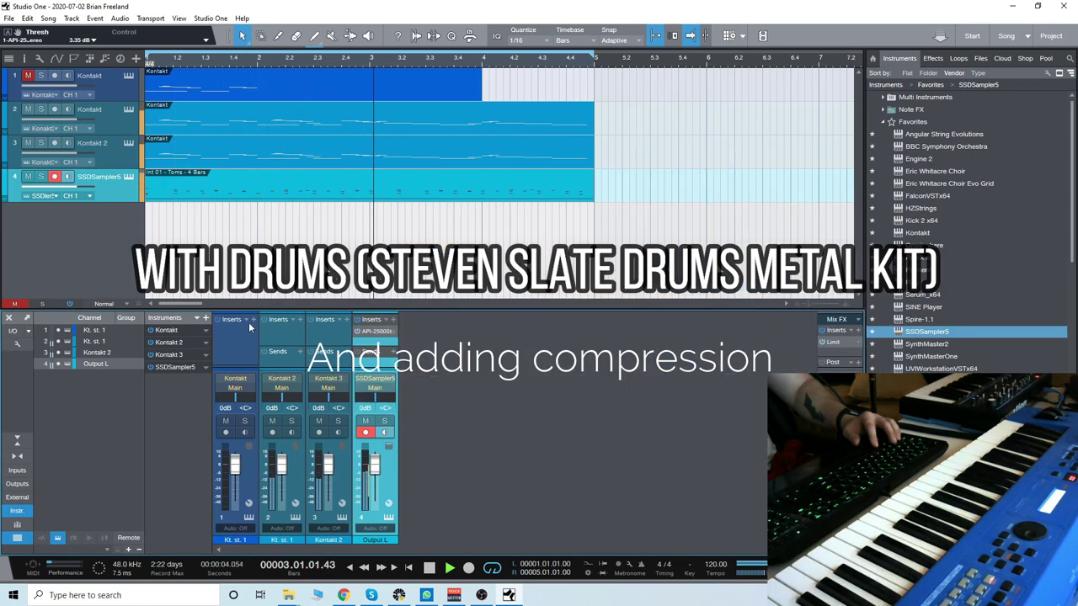
Select the first, muted Kontakt track in the arrangement
{"action": "key", "text": "w"}
{"action": "key", "text": "w"}
{"action": "key", "text": "w"}
{"action": "key", "text": "w"}
{"action": "key", "text": "w"}
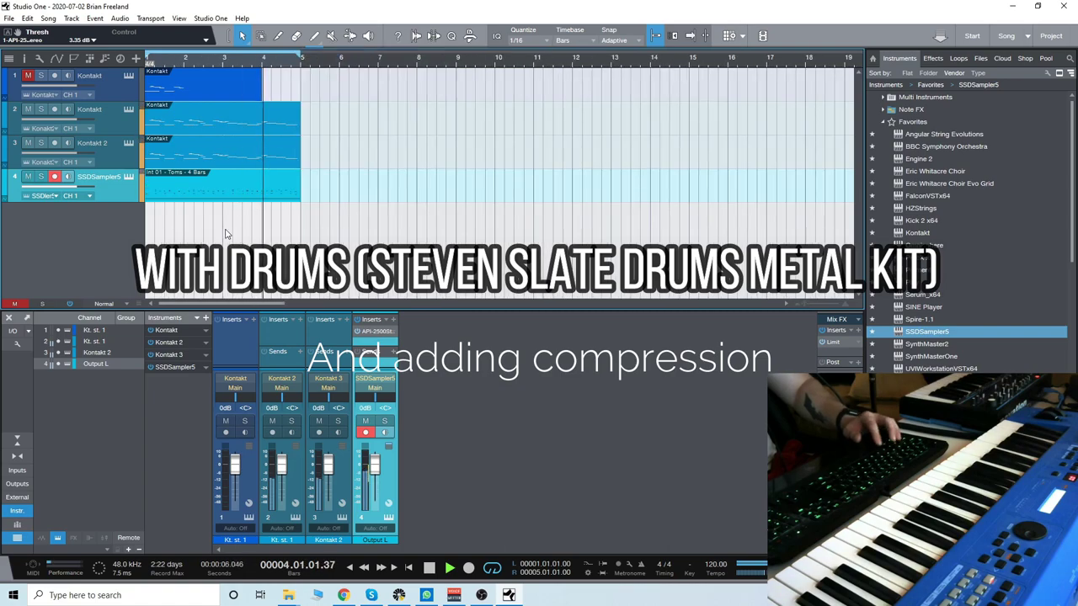
{"action": "key", "text": "e"}
{"action": "key", "text": "e"}
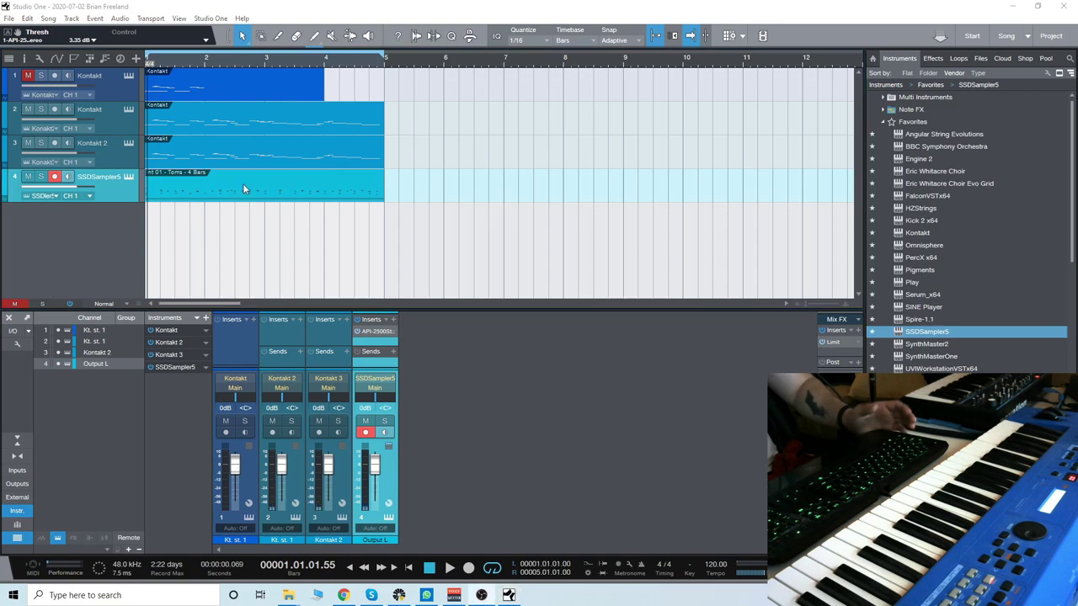
{"action": "left_click", "coordinate": [83, 83]}
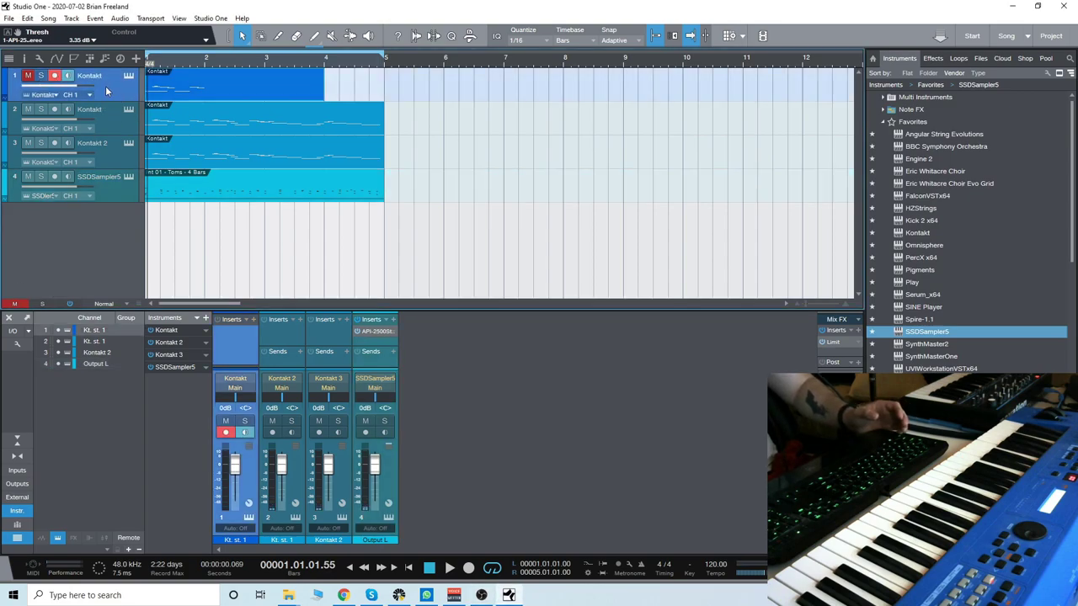